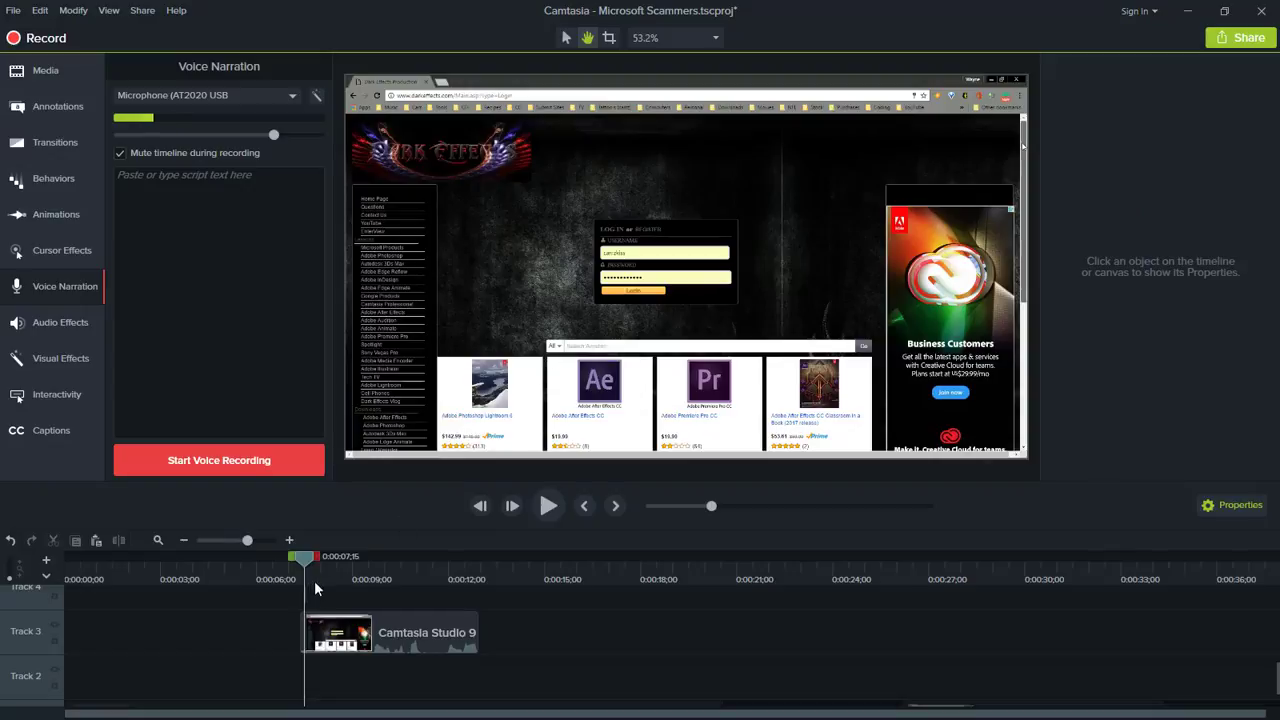
- Set the canvas zoom to 100% with the playhead near the start of the Track 3 clip
{"action": "mouse_move", "coordinate": [305, 557]}
{"action": "left_mouse_down"}
{"action": "mouse_move", "coordinate": [357, 560]}
{"action": "mouse_move", "coordinate": [312, 563]}
{"action": "left_mouse_up"}
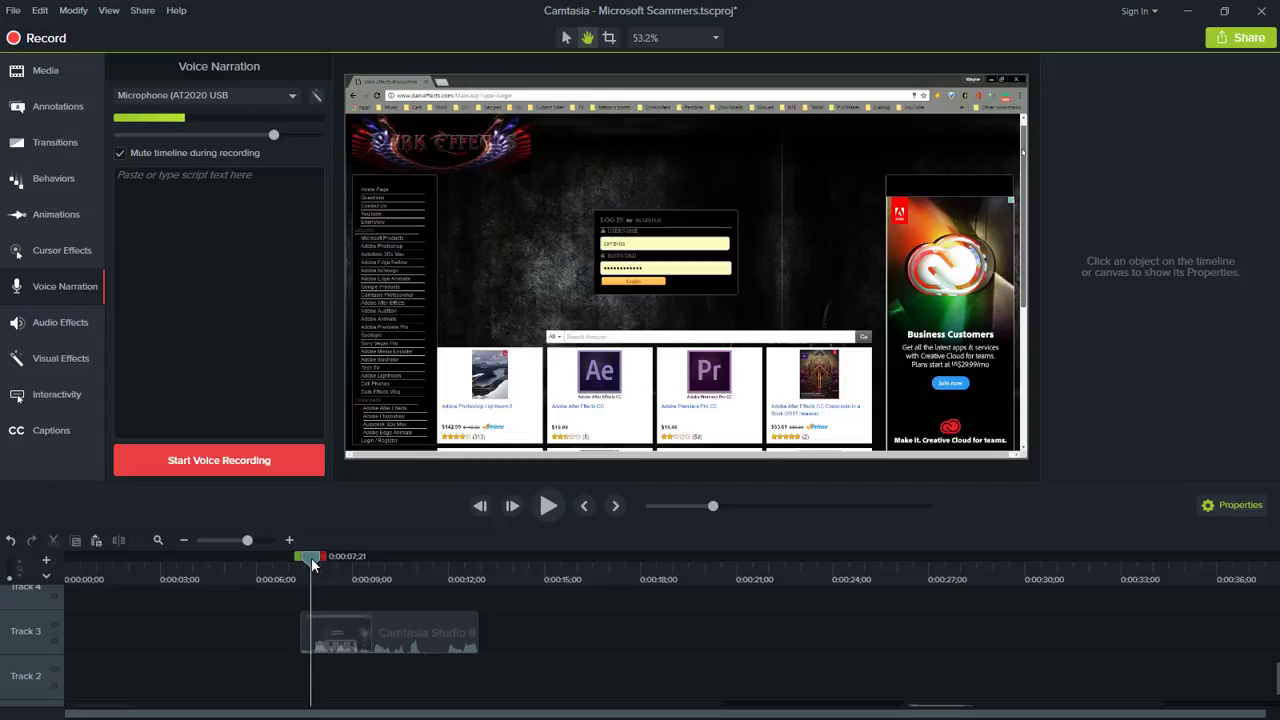
{"action": "mouse_move", "coordinate": [312, 563]}
{"action": "left_mouse_down"}
{"action": "mouse_move", "coordinate": [443, 563]}
{"action": "mouse_move", "coordinate": [310, 563]}
{"action": "left_mouse_up"}
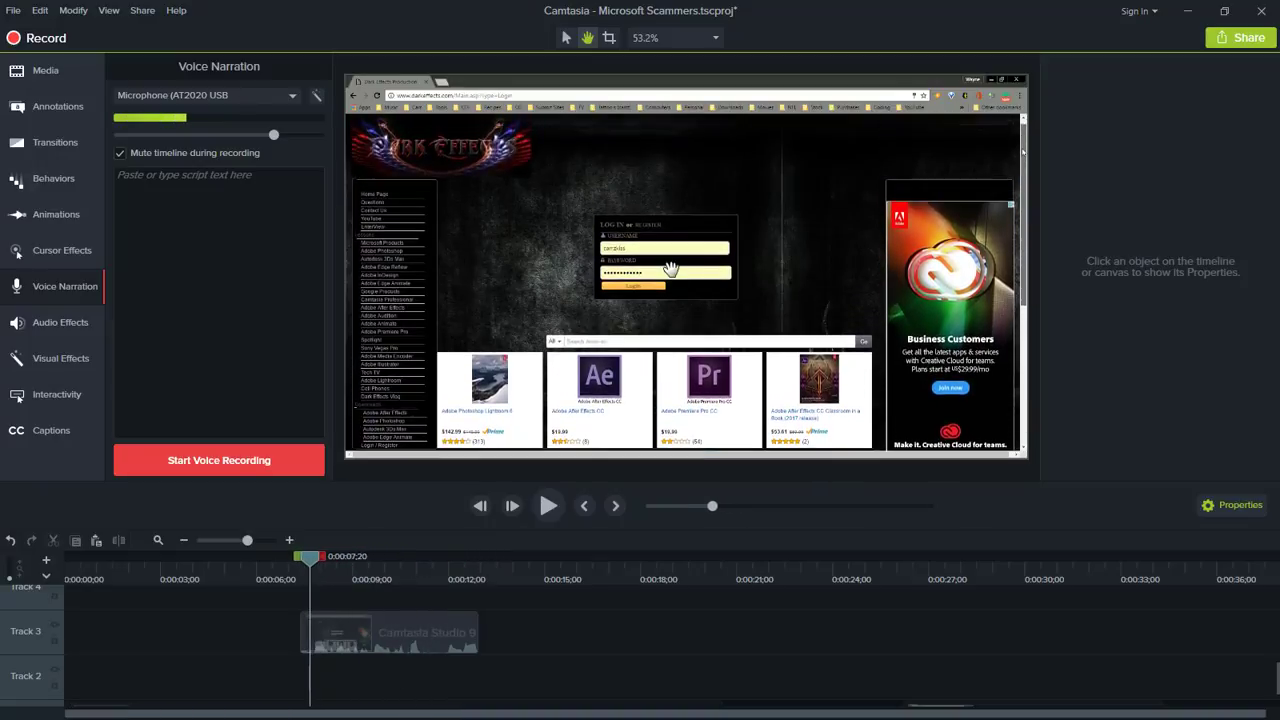
{"action": "left_click", "coordinate": [675, 38]}
{"action": "left_click", "coordinate": [683, 143]}
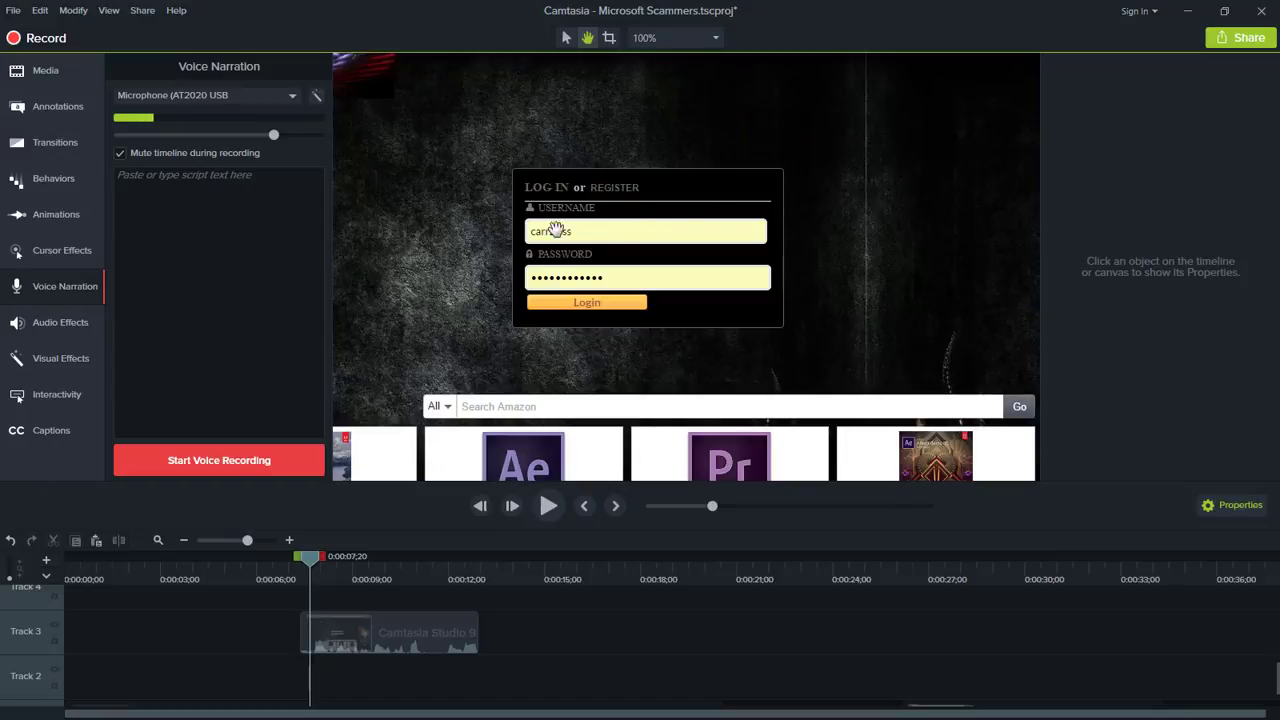
- Scrub through the Track 3 clip to examine how the login form's username field moves while the page scrolls
{"action": "left_click_drag", "start_coordinate": [310, 563], "coordinate": [383, 563]}
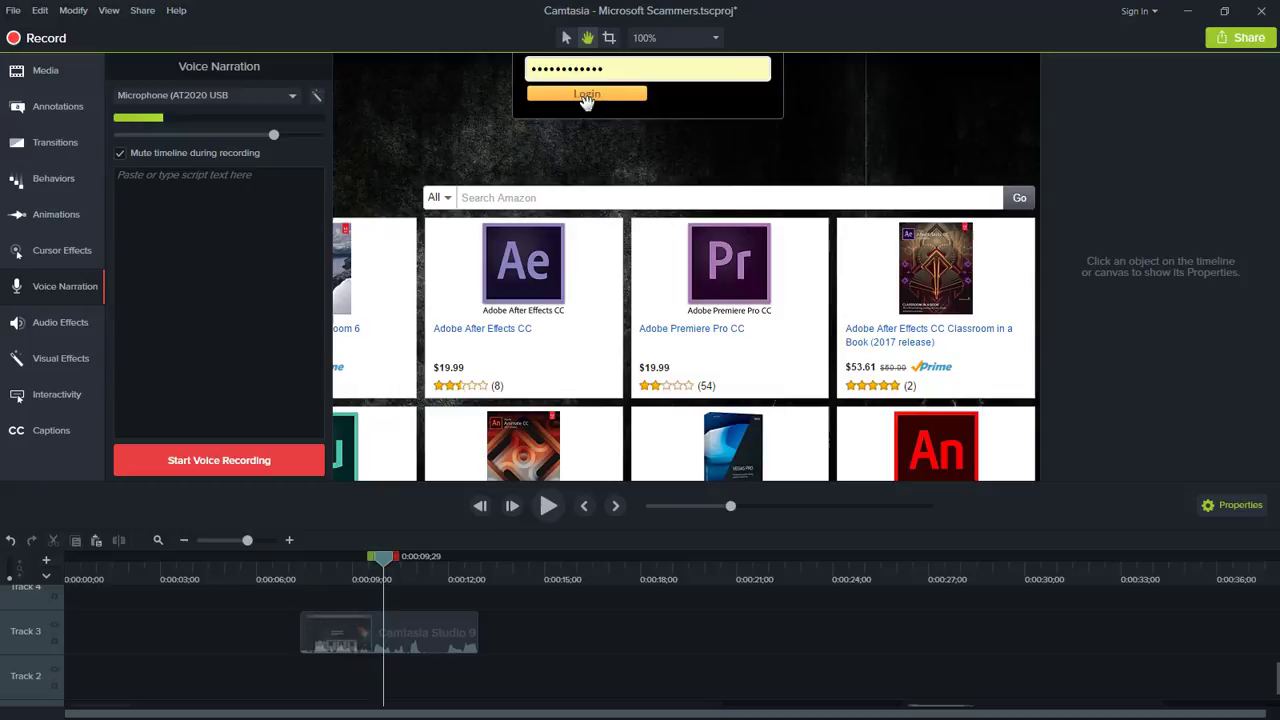
{"action": "left_click", "coordinate": [588, 38]}
{"action": "left_click_drag", "start_coordinate": [674, 143], "coordinate": [677, 224]}
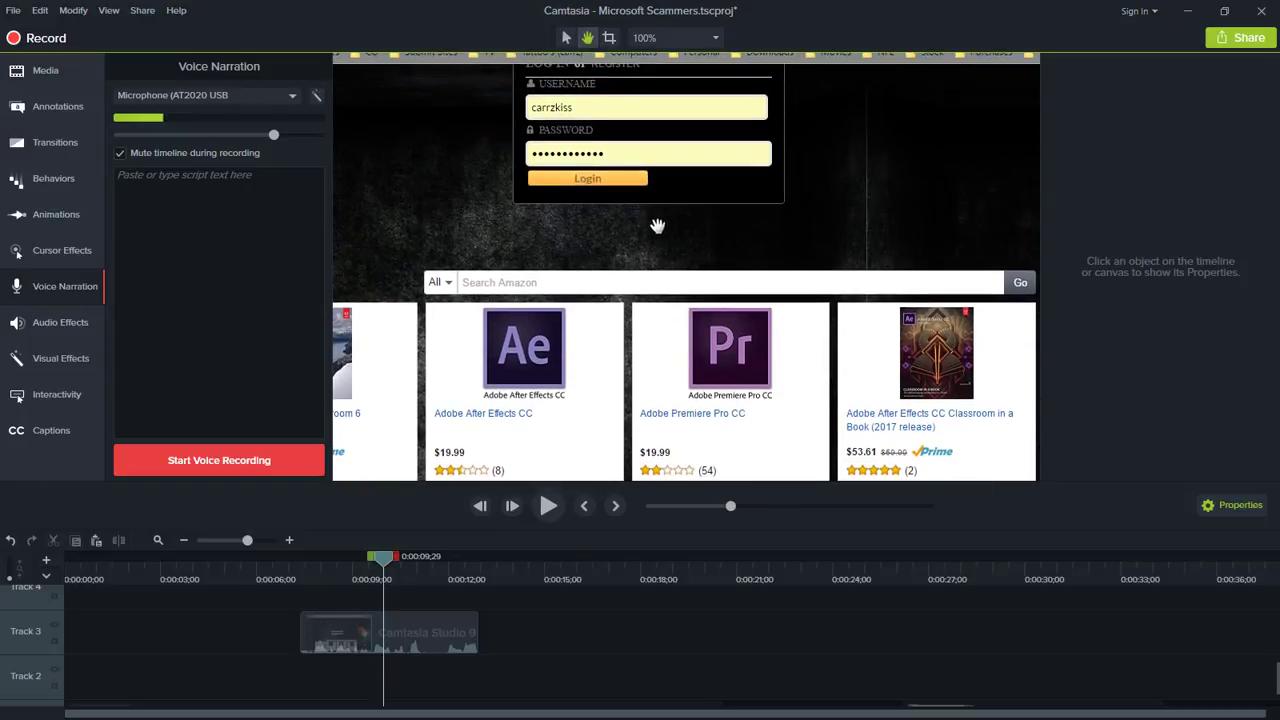
{"action": "left_click_drag", "start_coordinate": [577, 264], "coordinate": [577, 256]}
{"action": "mouse_move", "coordinate": [381, 561]}
{"action": "left_mouse_down"}
{"action": "mouse_move", "coordinate": [294, 563]}
{"action": "mouse_move", "coordinate": [477, 570]}
{"action": "mouse_move", "coordinate": [328, 569]}
{"action": "left_mouse_up"}
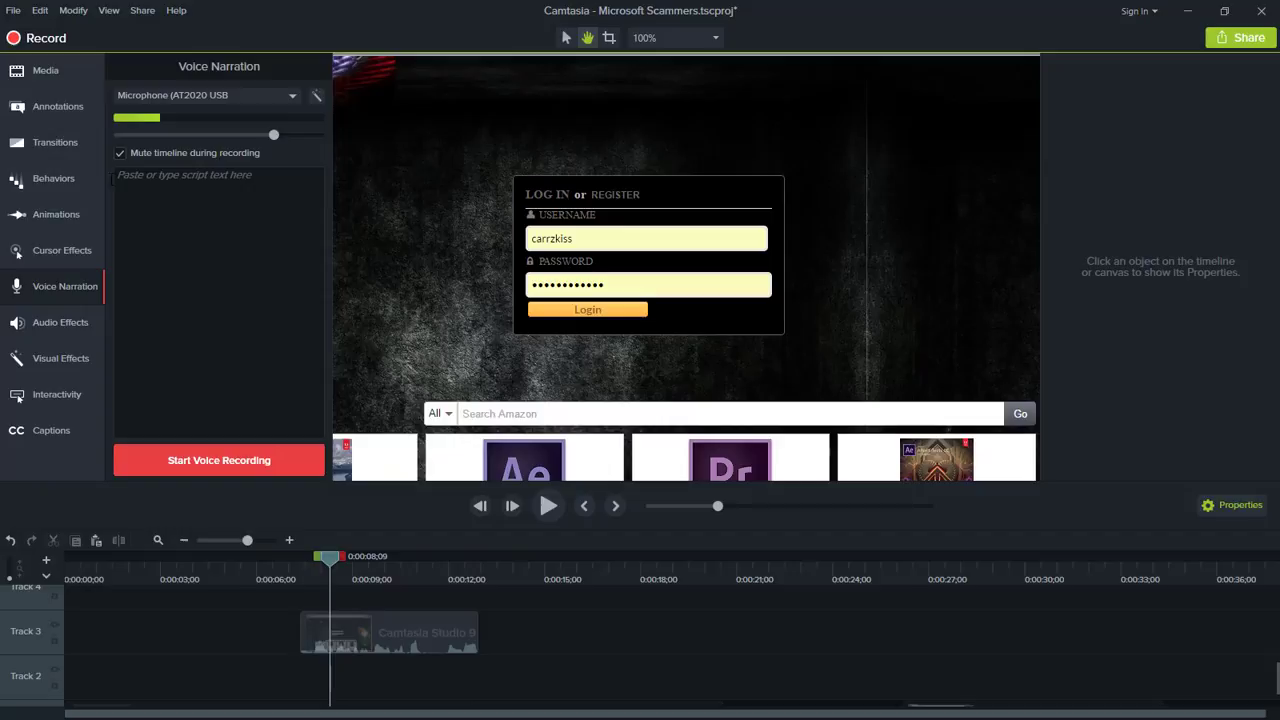
- Add a Blur annotation on Track 4, aligned with the start of the Track 3 clip
{"action": "left_click", "coordinate": [61, 110]}
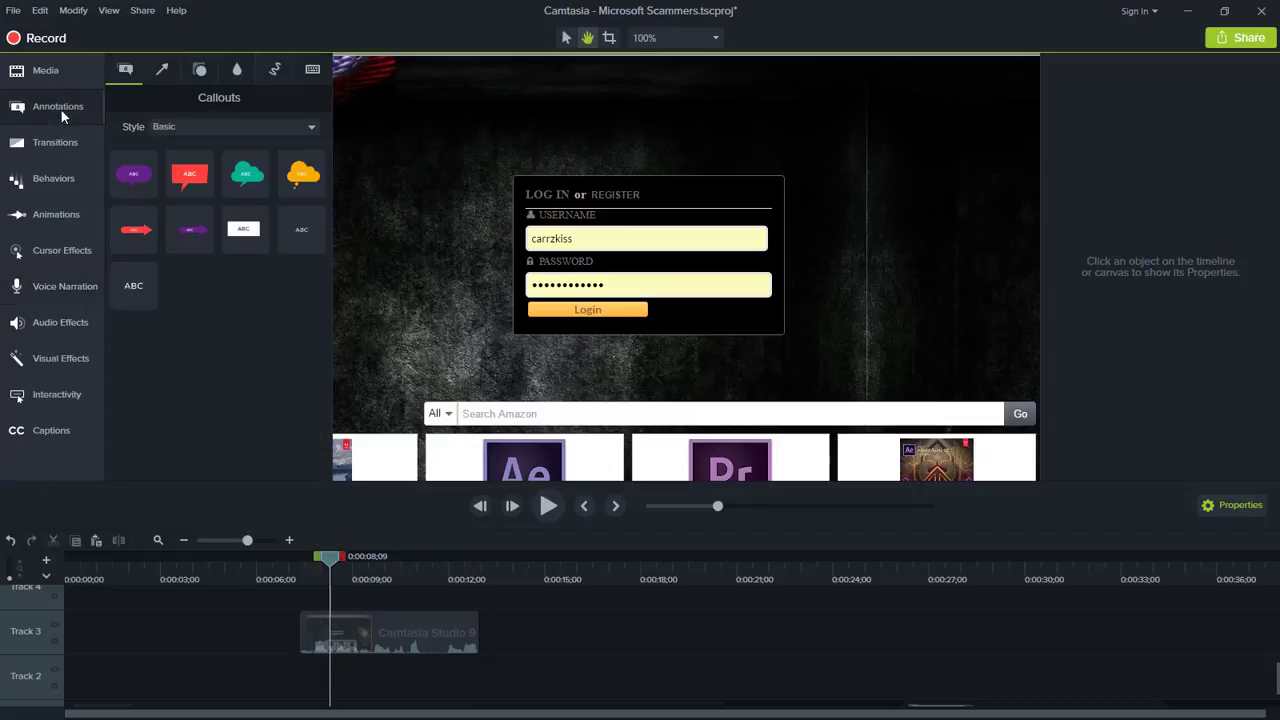
{"action": "left_click", "coordinate": [238, 69]}
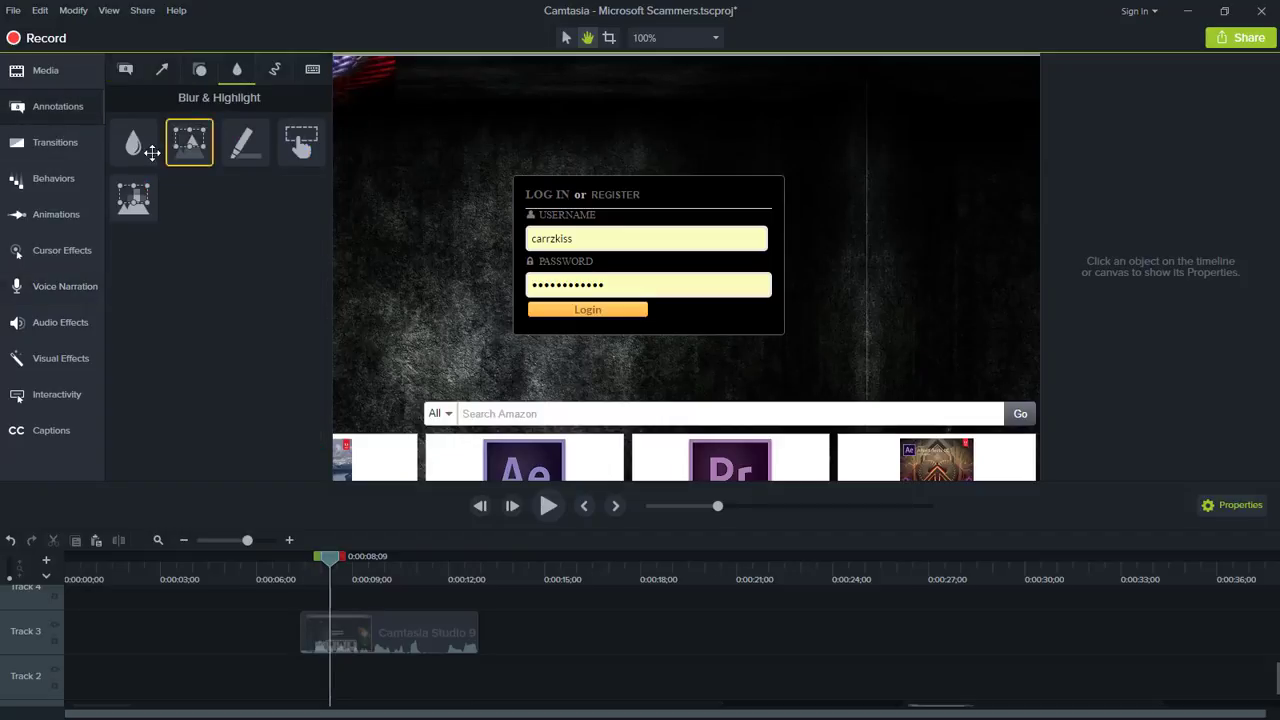
{"action": "left_click_drag", "start_coordinate": [133, 145], "coordinate": [306, 600]}
{"action": "key", "text": "h"}
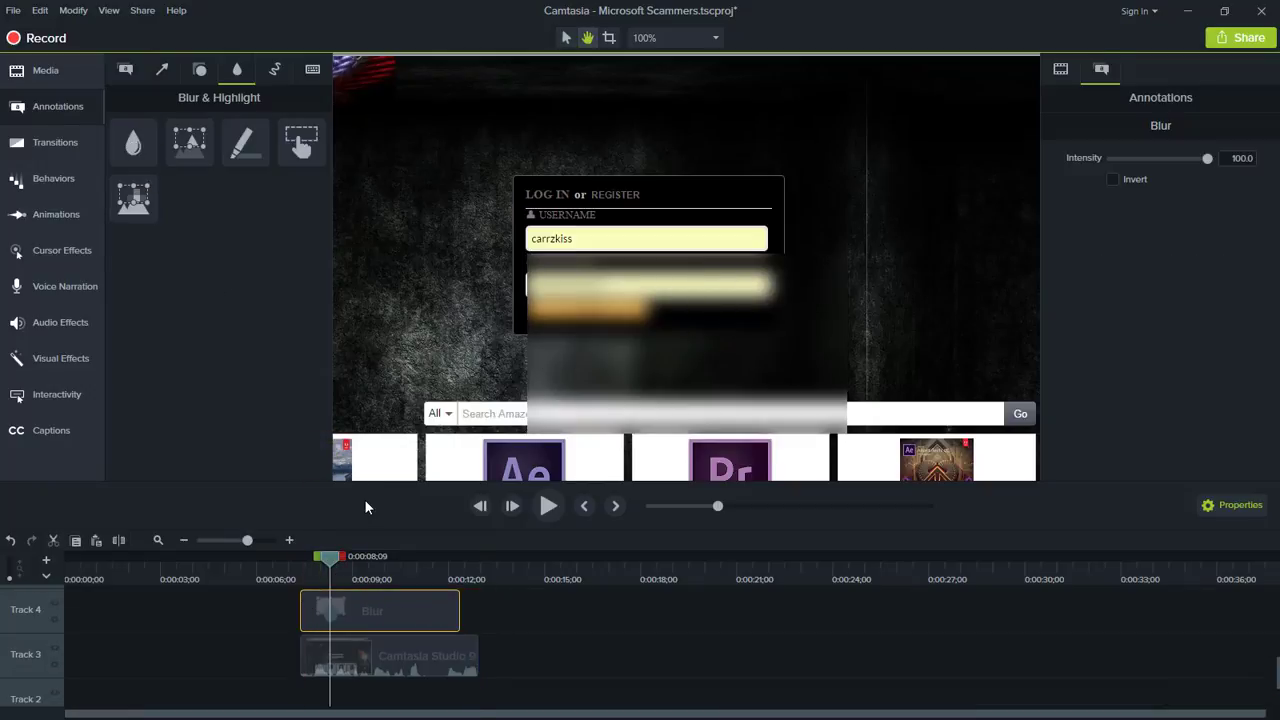
- Resize the blur with the Edit tool so it covers only the username text in the login form
{"action": "left_click", "coordinate": [566, 40]}
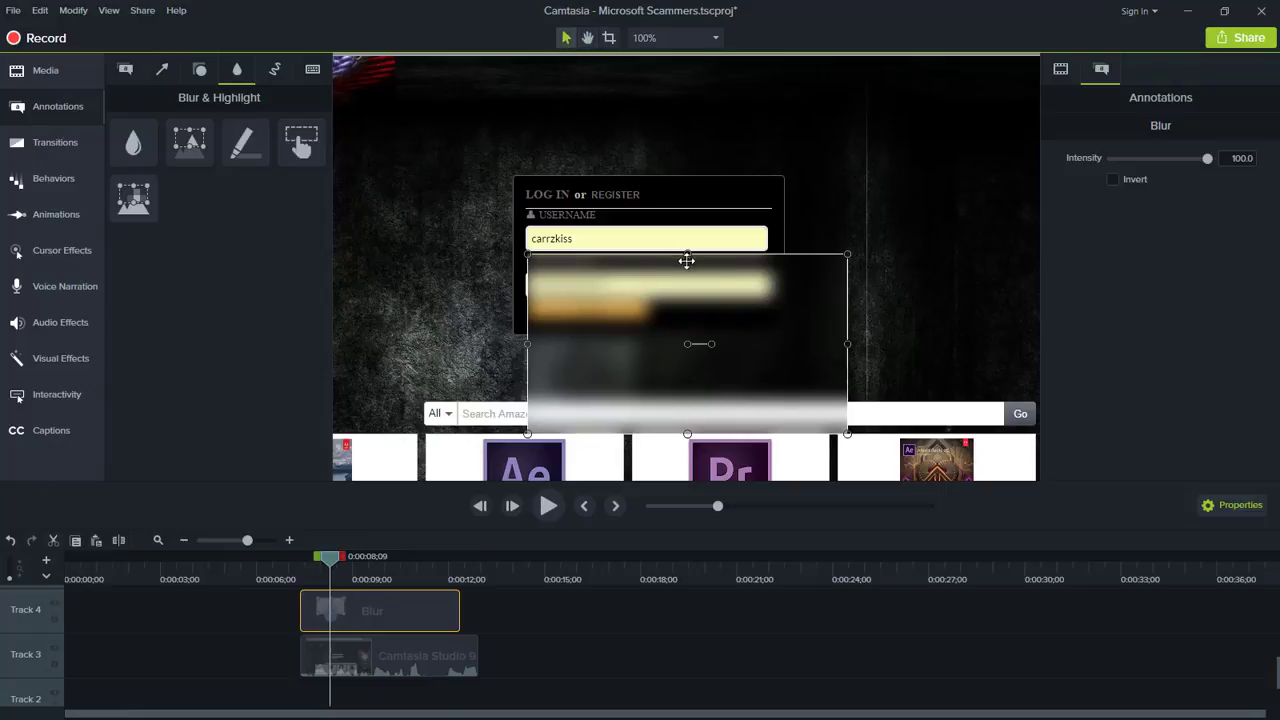
{"action": "left_click_drag", "start_coordinate": [687, 254], "coordinate": [687, 220]}
{"action": "left_click_drag", "start_coordinate": [842, 233], "coordinate": [612, 236]}
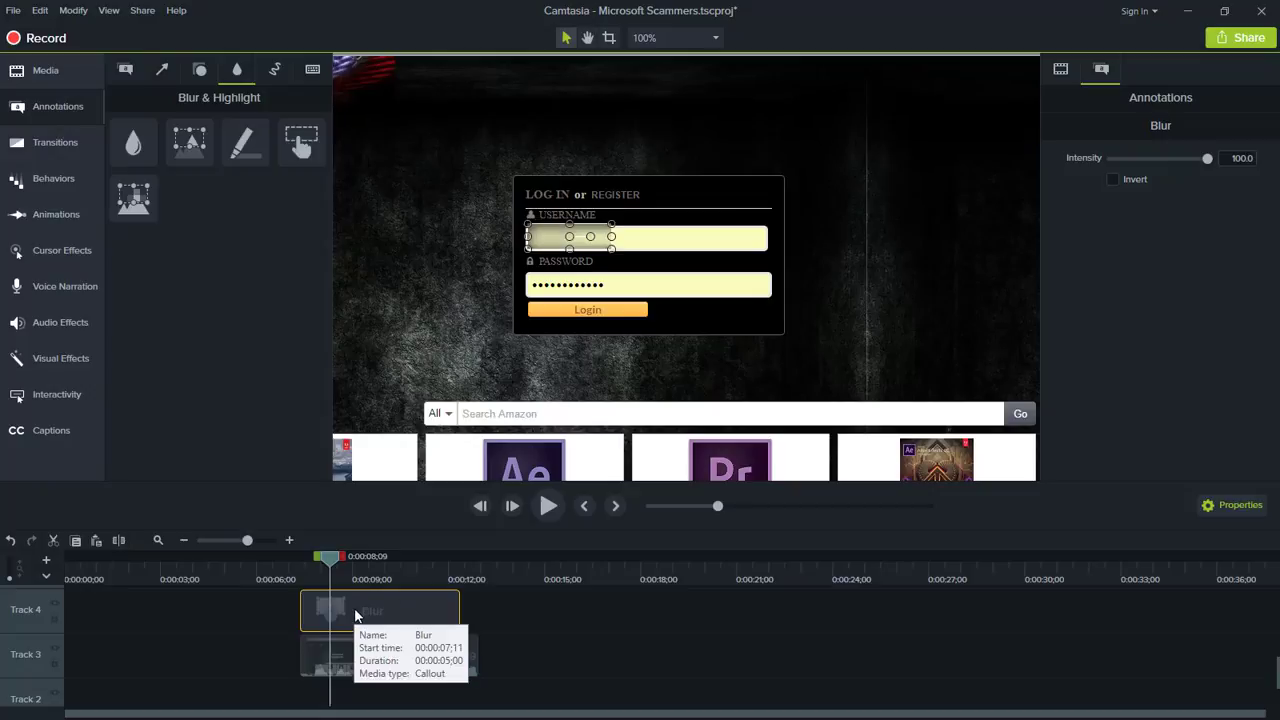
- Apply a Custom animation to the Track 4 blur and stretch it over the blur's full length
{"action": "left_click", "coordinate": [58, 212]}
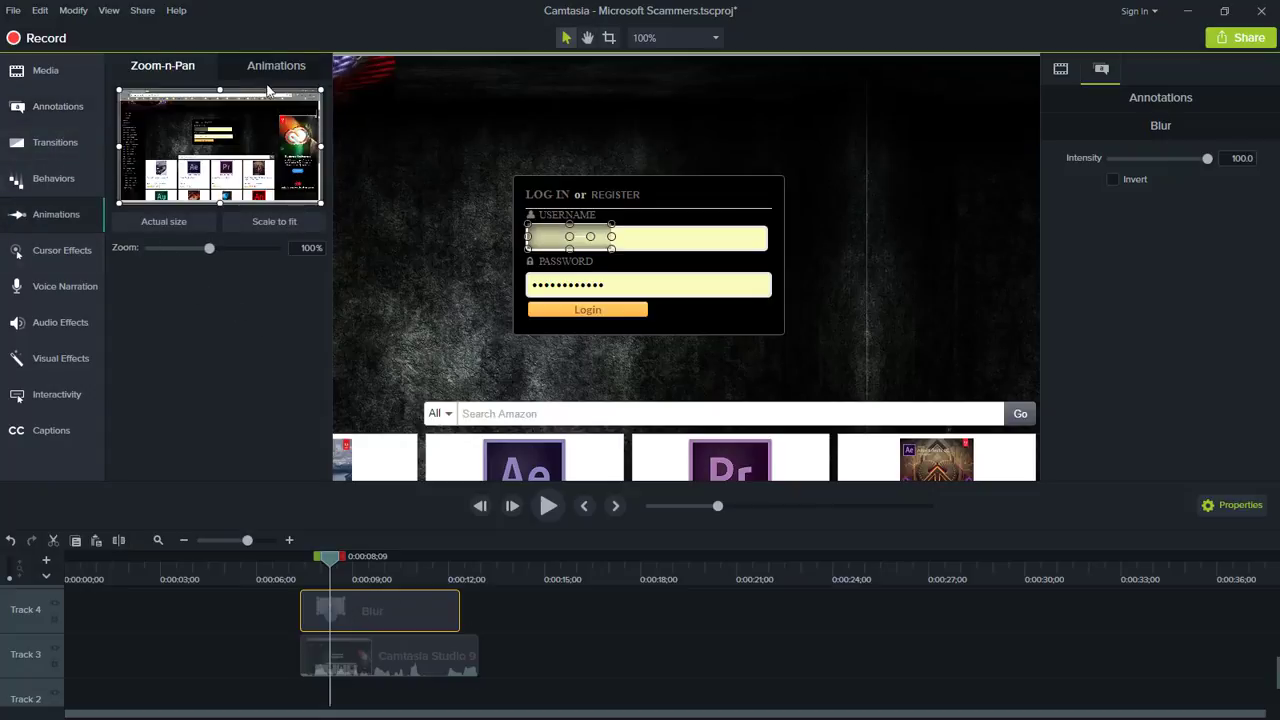
{"action": "left_click", "coordinate": [277, 68]}
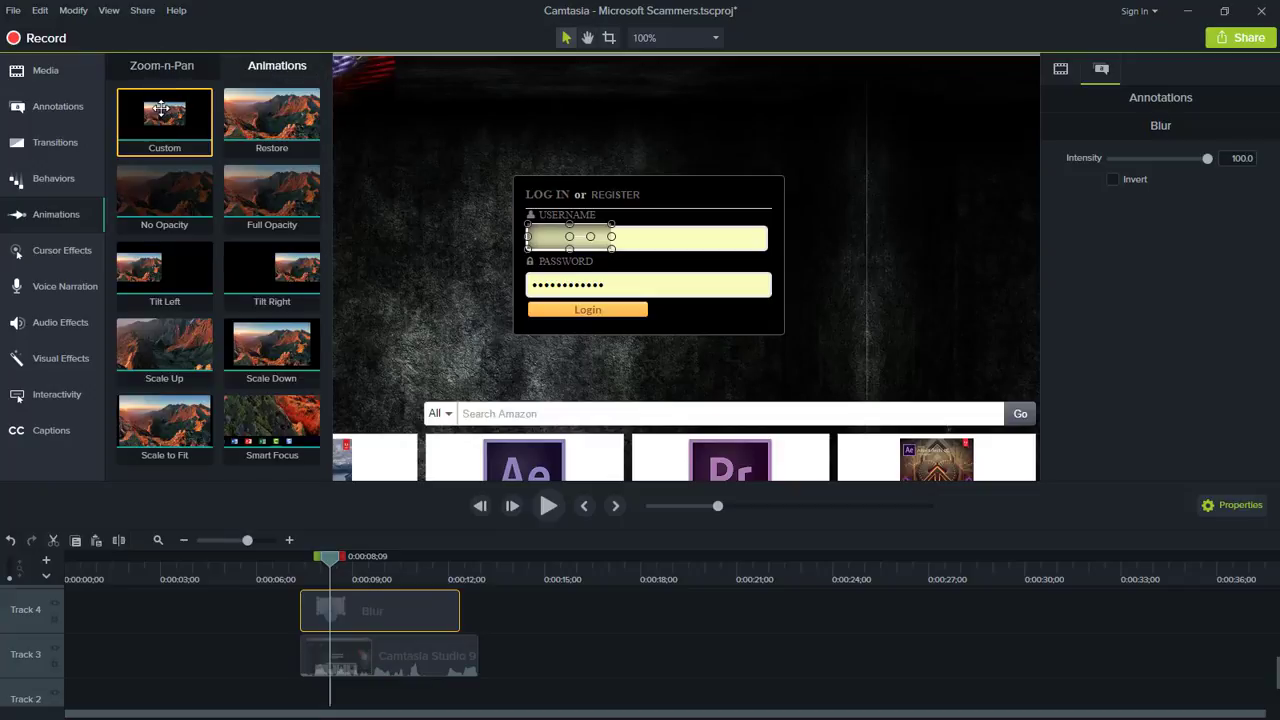
{"action": "left_click_drag", "start_coordinate": [161, 108], "coordinate": [337, 609]}
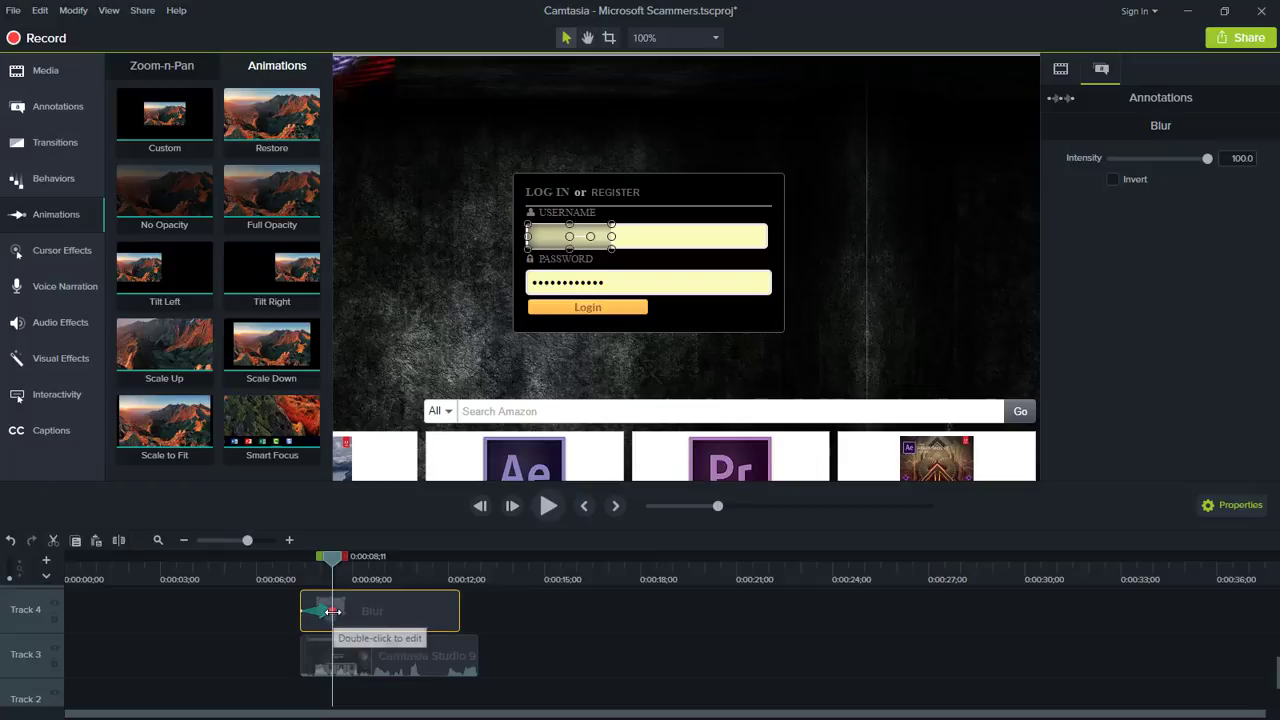
{"action": "left_click_drag", "start_coordinate": [335, 611], "coordinate": [469, 618]}
- At 0:00:07;11, the start of the clip, move the blur down over the username text
{"action": "left_click", "coordinate": [303, 572]}
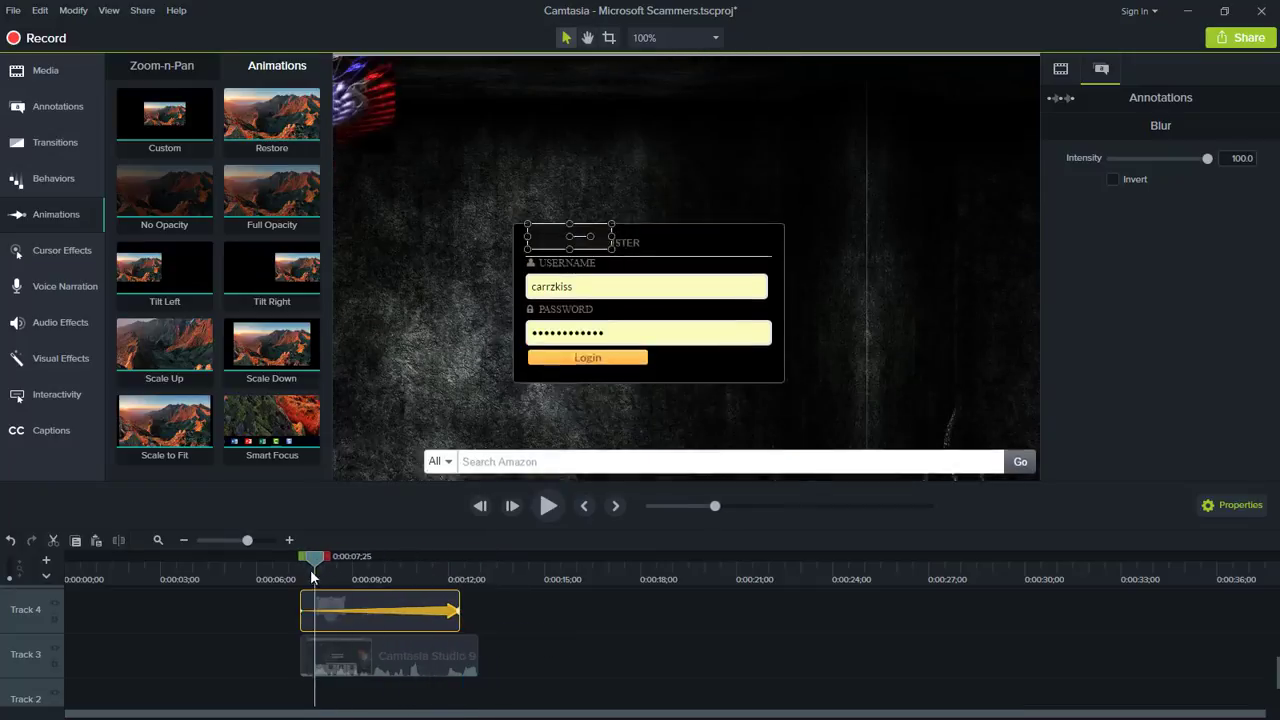
{"action": "mouse_move", "coordinate": [302, 571]}
{"action": "left_mouse_down"}
{"action": "mouse_move", "coordinate": [326, 570]}
{"action": "mouse_move", "coordinate": [303, 576]}
{"action": "left_mouse_up"}
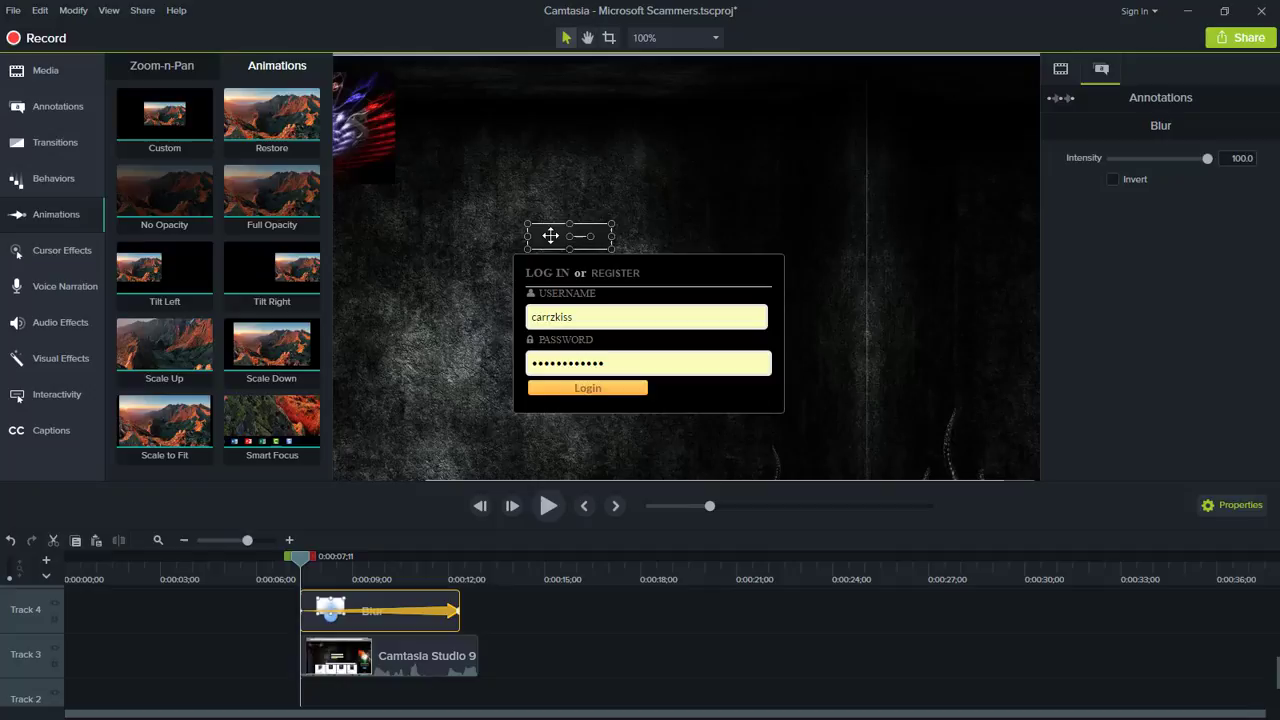
{"action": "left_click_drag", "start_coordinate": [550, 235], "coordinate": [548, 316]}
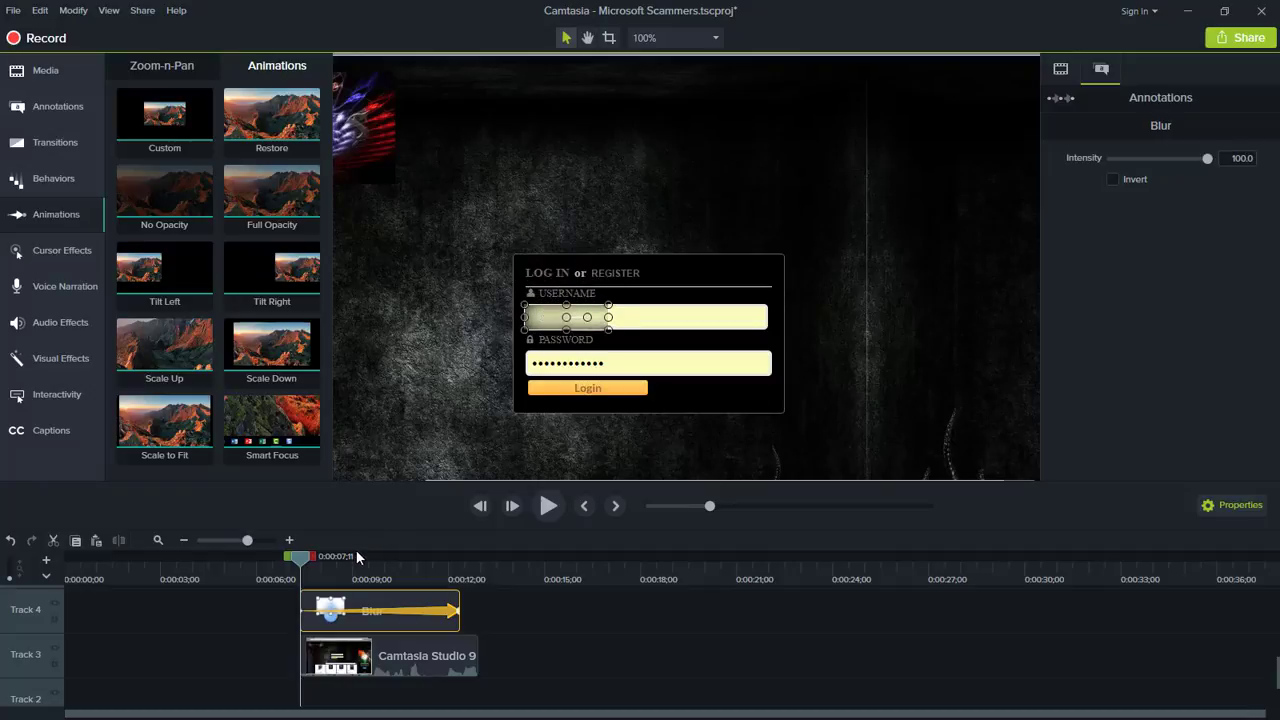
- Step frame by frame through the start of the clip to find where the login form begins to scroll
{"action": "key", "text": "period"}
{"action": "key", "text": "comma"}
{"action": "key", "text": "period"}
{"action": "key", "text": "period"}
{"action": "key", "text": "period"}
{"action": "key", "text": "period"}
{"action": "key", "text": "period"}
{"action": "key", "text": "period"}
{"action": "key", "text": "period"}
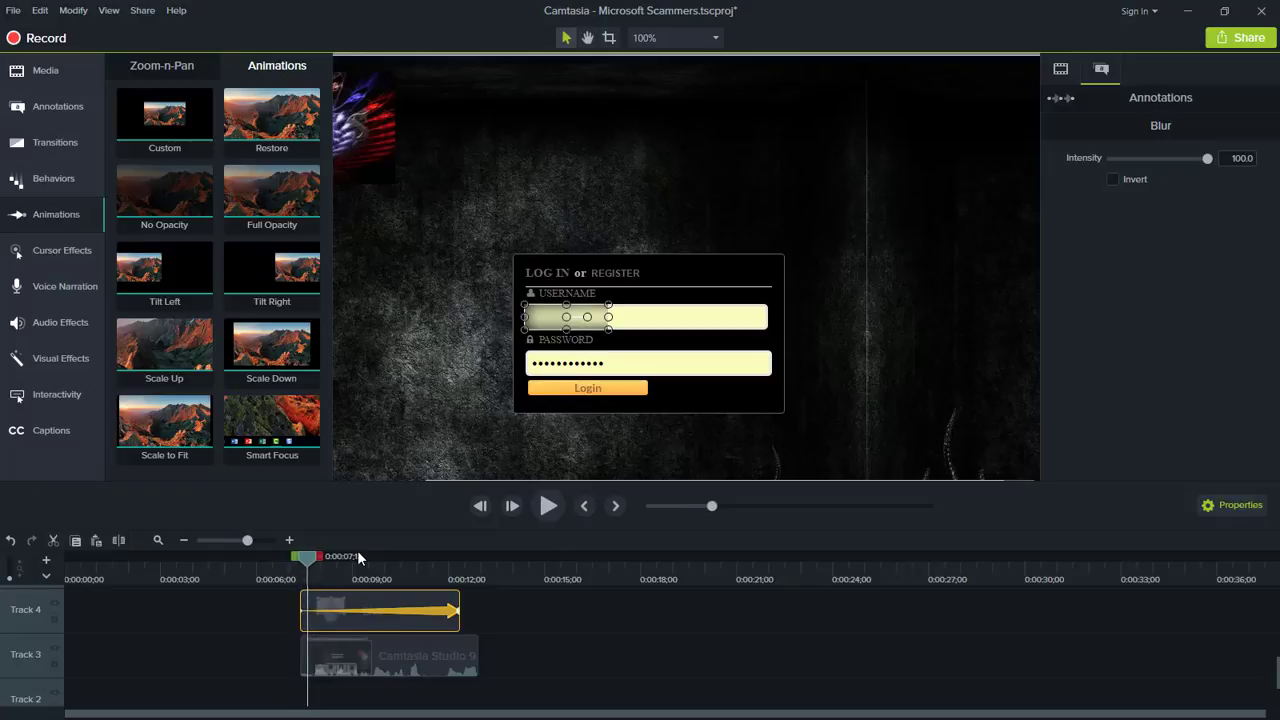
{"action": "key", "text": "period"}
{"action": "key", "text": "period"}
{"action": "key", "text": "period"}
{"action": "key", "text": "comma"}
{"action": "key", "text": "comma"}
{"action": "key", "text": "comma"}
{"action": "key", "text": "comma"}
{"action": "key", "text": "comma"}
{"action": "key", "text": "comma"}
{"action": "key", "text": "comma"}
{"action": "key", "text": "comma"}
{"action": "key", "text": "comma"}
{"action": "key", "text": "comma"}
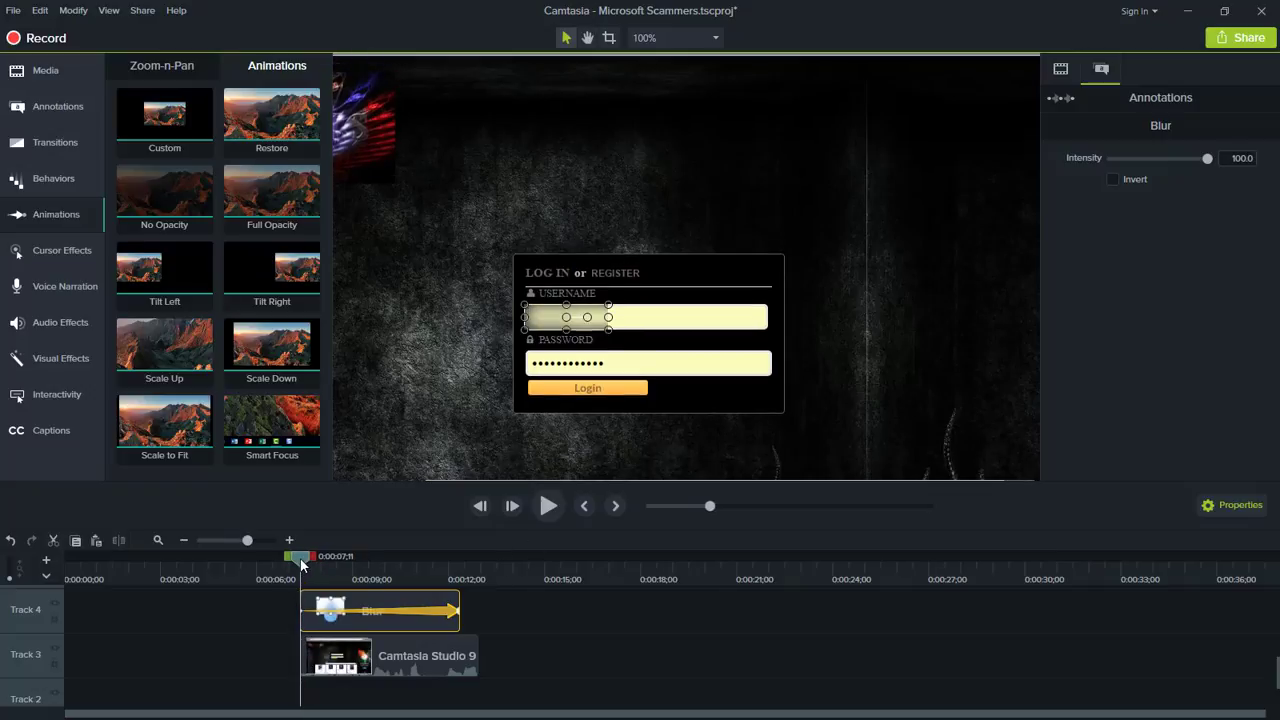
- From 0:00:07;19 to 0:00:08;03, move the blur up frame by frame to follow the username as the login form scrolls
{"action": "left_click_drag", "start_coordinate": [301, 566], "coordinate": [301, 566]}
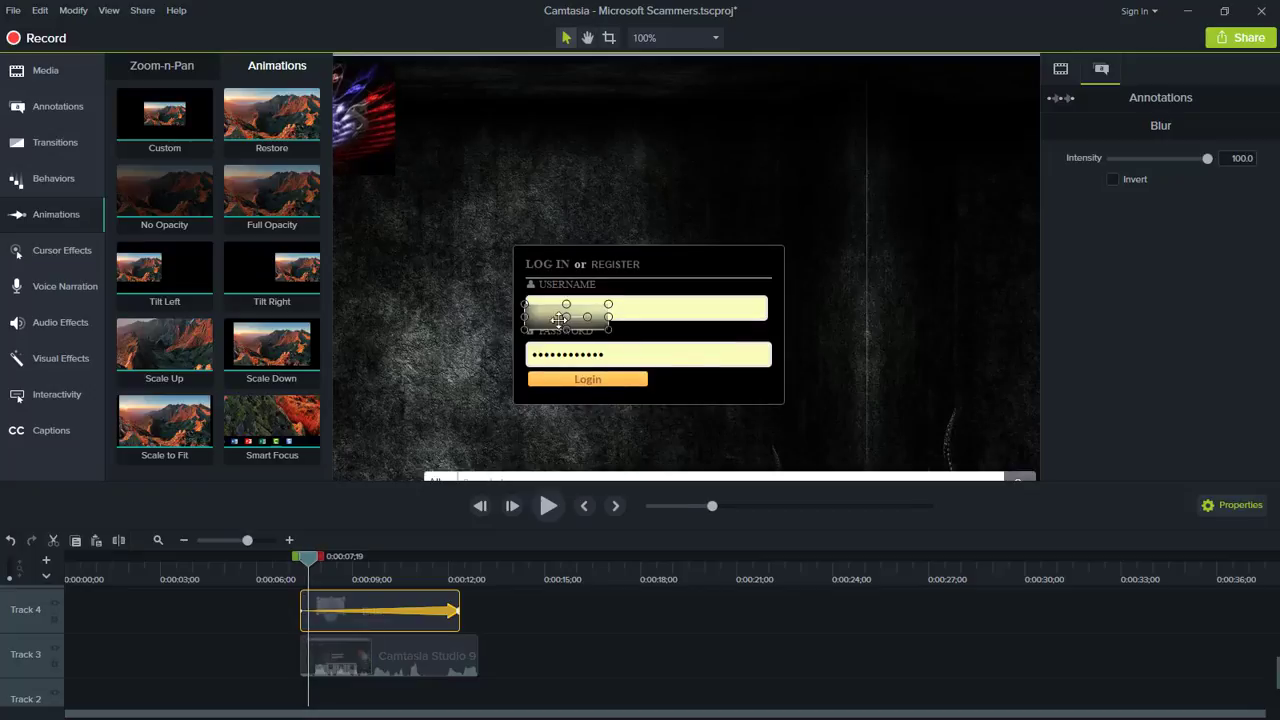
{"action": "left_click_drag", "start_coordinate": [552, 317], "coordinate": [552, 308]}
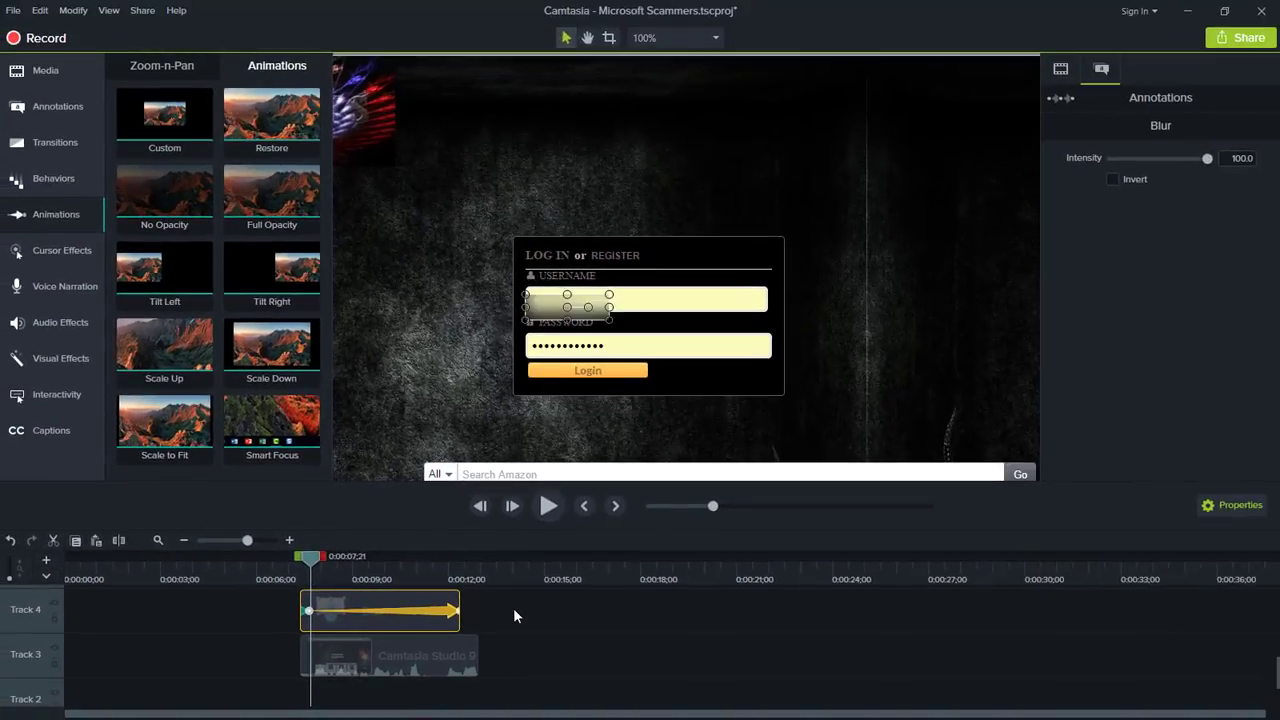
{"action": "left_click_drag", "start_coordinate": [542, 317], "coordinate": [544, 266]}
{"action": "key", "text": "period"}
{"action": "key", "text": "period"}
{"action": "key", "text": "period"}
{"action": "key", "text": "period"}
{"action": "key", "text": "period"}
{"action": "key", "text": "period"}
{"action": "key", "text": "period"}
{"action": "key", "text": "ctrl+Right"}
{"action": "key", "text": "ctrl+Right"}
{"action": "key", "text": "ctrl+Right"}
{"action": "key", "text": "ctrl+Right"}
{"action": "key", "text": "ctrl+Right"}
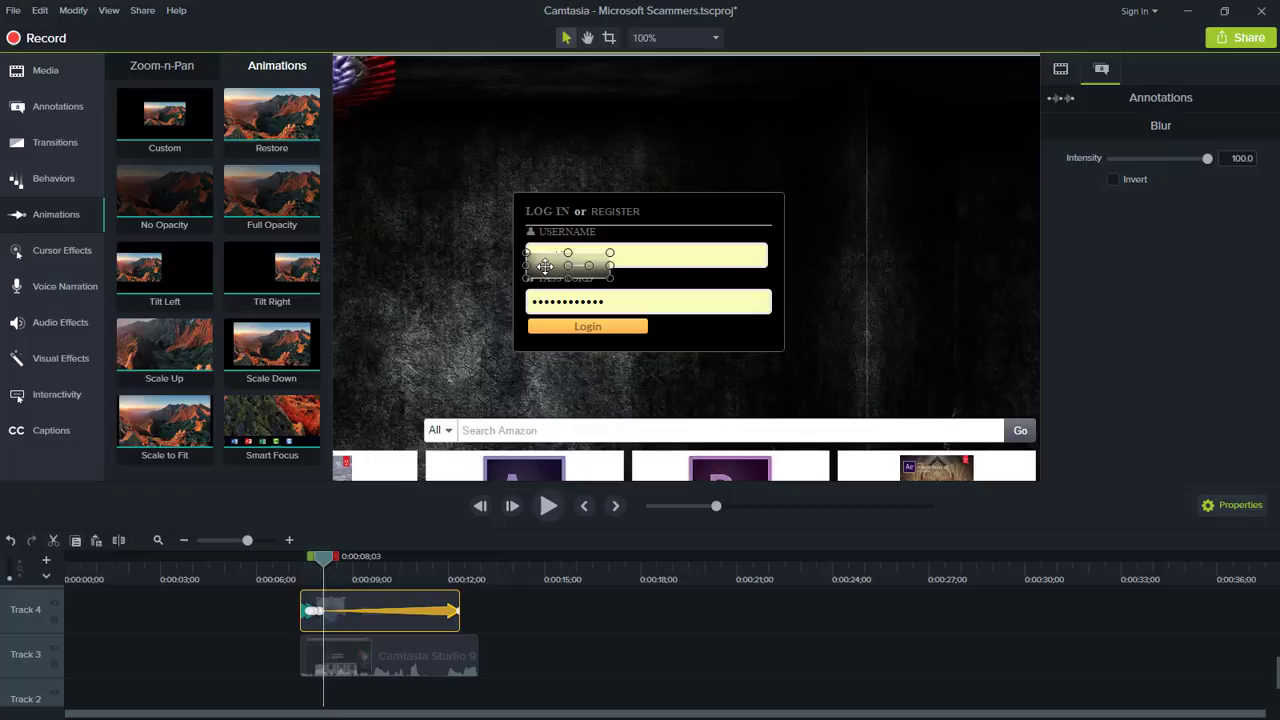
{"action": "key", "text": "ctrl+Right"}
{"action": "key", "text": "ctrl+Right"}
- Keep repositioning the blur over the username frame by frame from 0:00:08;03 to the end of the blur at 0:00:12;11
{"action": "mouse_move", "coordinate": [547, 257]}
{"action": "left_mouse_down"}
{"action": "mouse_move", "coordinate": [552, 101]}
{"action": "mouse_move", "coordinate": [554, 323]}
{"action": "left_mouse_up"}
{"action": "key", "text": "ctrl+Right"}
{"action": "key", "text": "ctrl+Right"}
{"action": "key", "text": "ctrl+Right"}
{"action": "key", "text": "ctrl+Right"}
{"action": "key", "text": "ctrl+Right"}
{"action": "key", "text": "ctrl+Right"}
{"action": "key", "text": "ctrl+Right"}
{"action": "key", "text": "ctrl+Right"}
{"action": "key", "text": "ctrl+Right"}
{"action": "key", "text": "ctrl+Right"}
{"action": "key", "text": "ctrl+Right"}
{"action": "key", "text": "ctrl+Right"}
{"action": "key", "text": "ctrl+Right"}
{"action": "key", "text": "ctrl+Right"}
{"action": "key", "text": "ctrl+Right"}
{"action": "key", "text": "ctrl+Right"}
{"action": "key", "text": "ctrl+Right"}
{"action": "key", "text": "ctrl+Right"}
{"action": "key", "text": "ctrl+Right"}
{"action": "key", "text": "ctrl+Right"}
{"action": "key", "text": "ctrl+Right"}
{"action": "key", "text": "ctrl+Right"}
{"action": "key", "text": "ctrl+Right"}
{"action": "key", "text": "ctrl+Right"}
{"action": "key", "text": "ctrl+Right"}
{"action": "key", "text": "ctrl+Right"}
{"action": "key", "text": "ctrl+Right"}
{"action": "key", "text": "ctrl+Right"}
{"action": "key", "text": "ctrl+Right"}
{"action": "key", "text": "ctrl+Right"}
{"action": "key", "text": "ctrl+Right"}
{"action": "key", "text": "ctrl+Right"}
{"action": "key", "text": "ctrl+Right"}
{"action": "key", "text": "ctrl+Right"}
{"action": "key", "text": "ctrl+Right"}
{"action": "key", "text": "ctrl+Right"}
{"action": "key", "text": "ctrl+Right"}
{"action": "key", "text": "ctrl+Right"}
{"action": "key", "text": "ctrl+Right"}
{"action": "key", "text": "ctrl+Right"}
{"action": "key", "text": "ctrl+Right"}
{"action": "key", "text": "ctrl+Right"}
{"action": "key", "text": "ctrl+Right"}
{"action": "key", "text": "ctrl+Right"}
{"action": "key", "text": "ctrl+Right"}
{"action": "key", "text": "ctrl+Right"}
{"action": "key", "text": "ctrl+Right"}
{"action": "key", "text": "ctrl+Right"}
{"action": "key", "text": "ctrl+Right"}
{"action": "key", "text": "ctrl+Right"}
{"action": "key", "text": "ctrl+Right"}
{"action": "key", "text": "ctrl+Right"}
{"action": "key", "text": "ctrl+Right"}
{"action": "key", "text": "ctrl+Right"}
{"action": "key", "text": "ctrl+Right"}
{"action": "key", "text": "ctrl+Right"}
{"action": "key", "text": "ctrl+Right"}
{"action": "key", "text": "ctrl+Right"}
{"action": "key", "text": "ctrl+Right"}
{"action": "key", "text": "ctrl+Right"}
{"action": "key", "text": "ctrl+Right"}
{"action": "key", "text": "ctrl+Right"}
{"action": "key", "text": "ctrl+Right"}
{"action": "key", "text": "ctrl+Right"}
{"action": "key", "text": "ctrl+Right"}
{"action": "key", "text": "ctrl+Right"}
{"action": "key", "text": "ctrl+Right"}
{"action": "key", "text": "ctrl+Right"}
{"action": "key", "text": "ctrl+Right"}
{"action": "key", "text": "ctrl+Right"}
{"action": "key", "text": "ctrl+Right"}
{"action": "key", "text": "ctrl+Right"}
{"action": "key", "text": "ctrl+Right"}
{"action": "key", "text": "ctrl+Right"}
{"action": "key", "text": "ctrl+Right"}
{"action": "key", "text": "ctrl+Right"}
{"action": "key", "text": "ctrl+Right"}
{"action": "key", "text": "ctrl+Right"}
{"action": "key", "text": "ctrl+Right"}
{"action": "key", "text": "ctrl+Right"}
{"action": "key", "text": "ctrl+Right"}
{"action": "key", "text": "ctrl+Right"}
{"action": "key", "text": "ctrl+Right"}
{"action": "key", "text": "ctrl+Right"}
{"action": "key", "text": "ctrl+Right"}
{"action": "key", "text": "ctrl+Right"}
{"action": "key", "text": "ctrl+Right"}
{"action": "key", "text": "ctrl+Right"}
{"action": "key", "text": "ctrl+Right"}
{"action": "key", "text": "ctrl+Right"}
{"action": "key", "text": "ctrl+Right"}
{"action": "key", "text": "ctrl+Right"}
{"action": "key", "text": "ctrl+Right"}
{"action": "key", "text": "ctrl+Right"}
{"action": "key", "text": "ctrl+Right"}
{"action": "key", "text": "ctrl+Right"}
{"action": "key", "text": "ctrl+Right"}
{"action": "key", "text": "ctrl+Right"}
{"action": "key", "text": "ctrl+Right"}
{"action": "key", "text": "ctrl+Right"}
{"action": "key", "text": "ctrl+Right"}
{"action": "key", "text": "ctrl+Right"}
{"action": "key", "text": "ctrl+Right"}
{"action": "key", "text": "ctrl+Right"}
{"action": "key", "text": "ctrl+Right"}
{"action": "key", "text": "ctrl+Right"}
{"action": "key", "text": "ctrl+Right"}
{"action": "key", "text": "ctrl+Right"}
{"action": "key", "text": "ctrl+Right"}
{"action": "key", "text": "ctrl+Right"}
{"action": "key", "text": "ctrl+Right"}
{"action": "key", "text": "ctrl+Right"}
{"action": "key", "text": "ctrl+Right"}
{"action": "key", "text": "ctrl+Right"}
{"action": "key", "text": "ctrl+Right"}
{"action": "key", "text": "ctrl+Right"}
{"action": "key", "text": "ctrl+Right"}
{"action": "key", "text": "ctrl+Right"}
{"action": "key", "text": "ctrl+Right"}
{"action": "key", "text": "ctrl+Right"}
{"action": "key", "text": "ctrl+Right"}
{"action": "key", "text": "ctrl+Right"}
{"action": "key", "text": "ctrl+Right"}
{"action": "key", "text": "ctrl+Right"}
{"action": "key", "text": "ctrl+Right"}
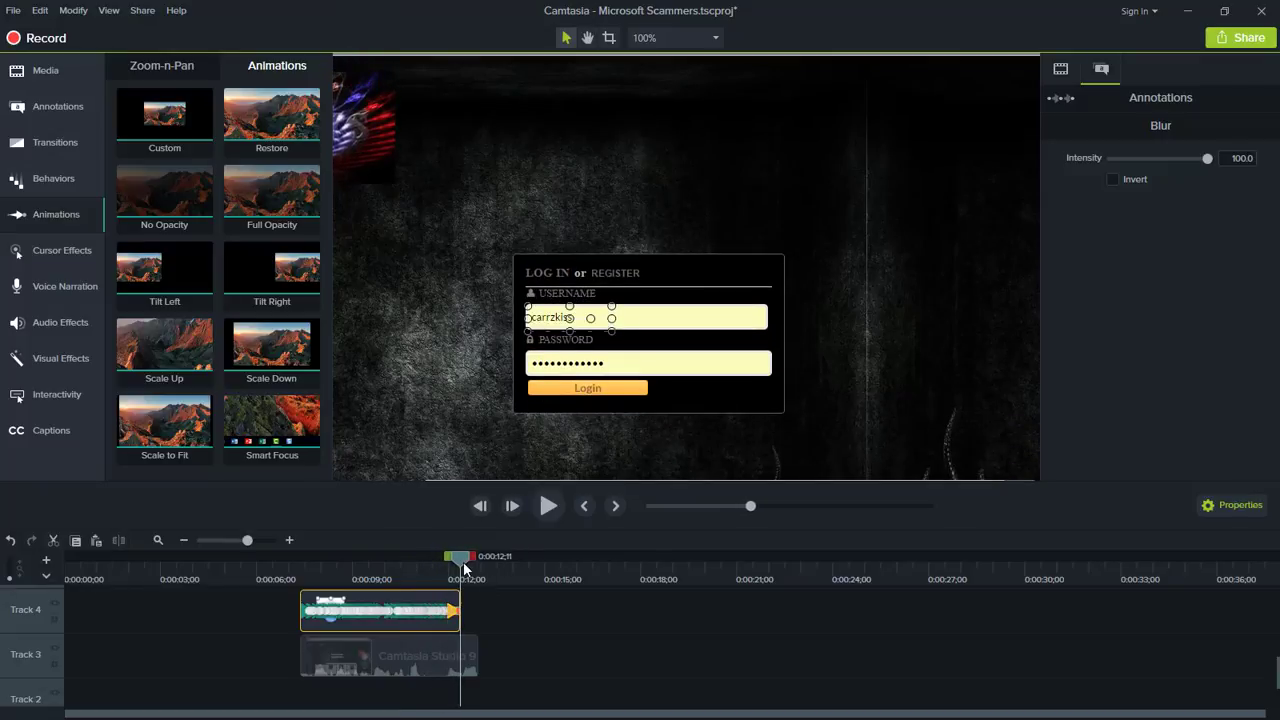
- Go back to 0:00:11;01 and 0:00:11;11 and realign the blur over the username text at each point
{"action": "mouse_move", "coordinate": [463, 568]}
{"action": "left_mouse_down"}
{"action": "mouse_move", "coordinate": [318, 565]}
{"action": "mouse_move", "coordinate": [420, 560]}
{"action": "left_mouse_up"}
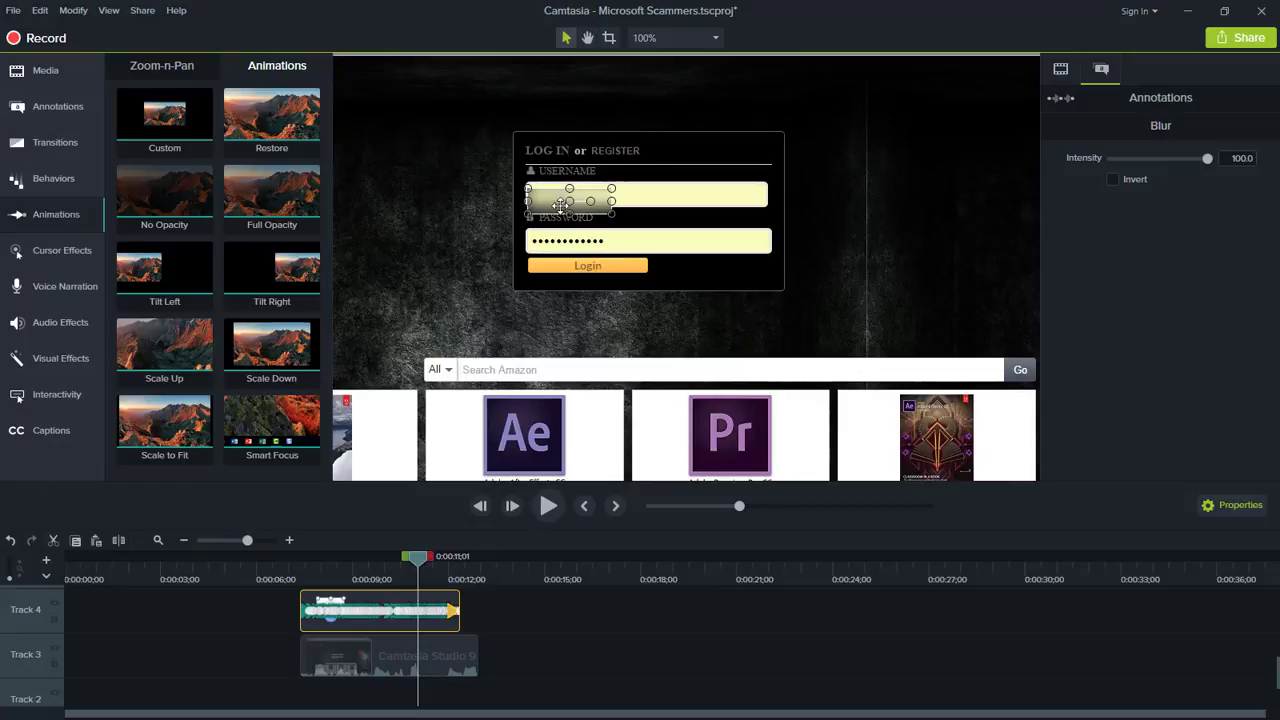
{"action": "left_click_drag", "start_coordinate": [560, 204], "coordinate": [558, 197]}
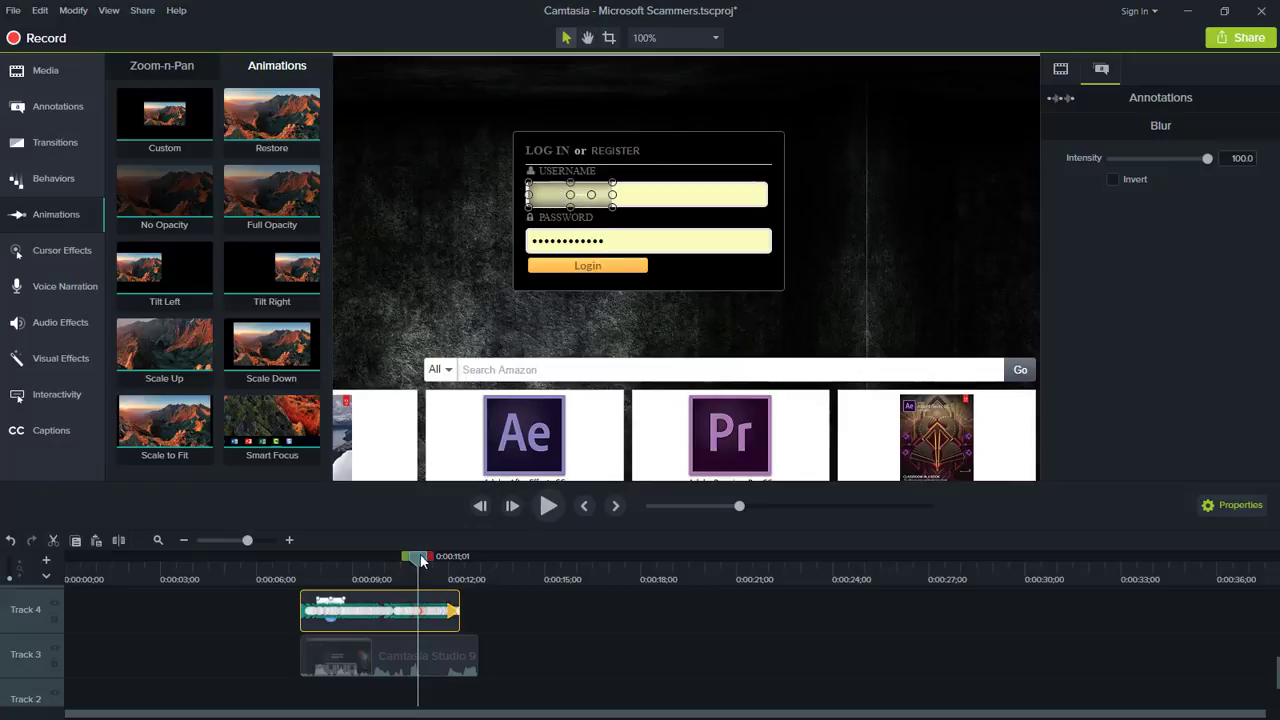
{"action": "left_click_drag", "start_coordinate": [421, 561], "coordinate": [428, 561]}
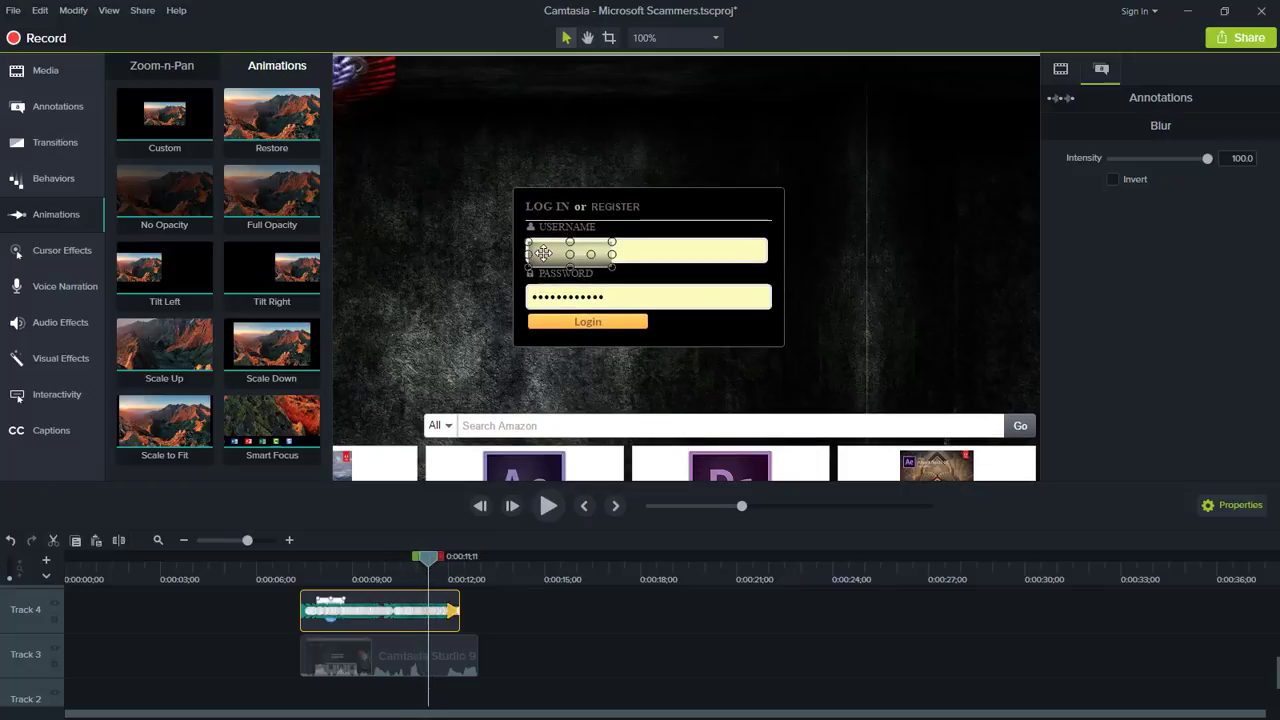
{"action": "left_click_drag", "start_coordinate": [543, 253], "coordinate": [540, 250]}
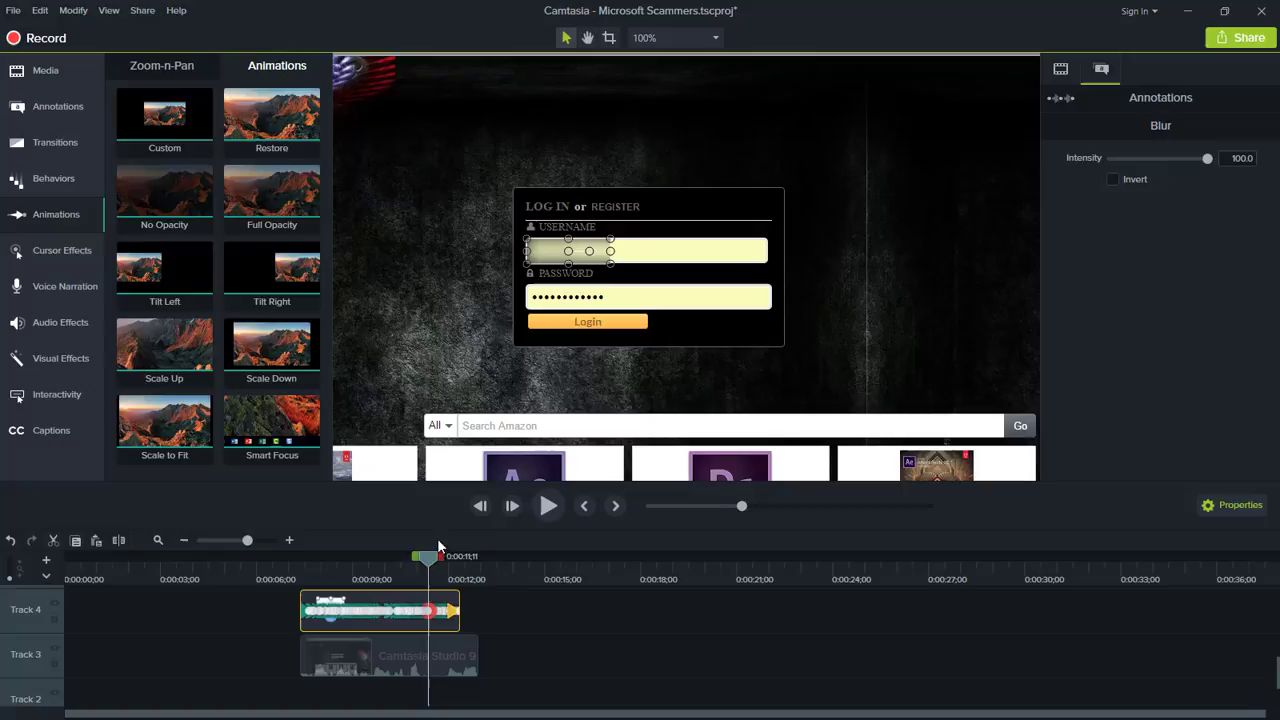
- Realign the blur over the username shortly after 0:00:11;11 and check its coverage frame by frame up to 0:00:12;01
{"action": "left_click_drag", "start_coordinate": [429, 562], "coordinate": [440, 562]}
{"action": "left_click_drag", "start_coordinate": [547, 298], "coordinate": [546, 290]}
{"action": "key", "text": "period"}
{"action": "key", "text": "period"}
{"action": "key", "text": "period"}
{"action": "key", "text": "period"}
{"action": "key", "text": "period"}
{"action": "key", "text": "period"}
{"action": "key", "text": "period"}
{"action": "key", "text": "period"}
{"action": "key", "text": "period"}
{"action": "key", "text": "period"}
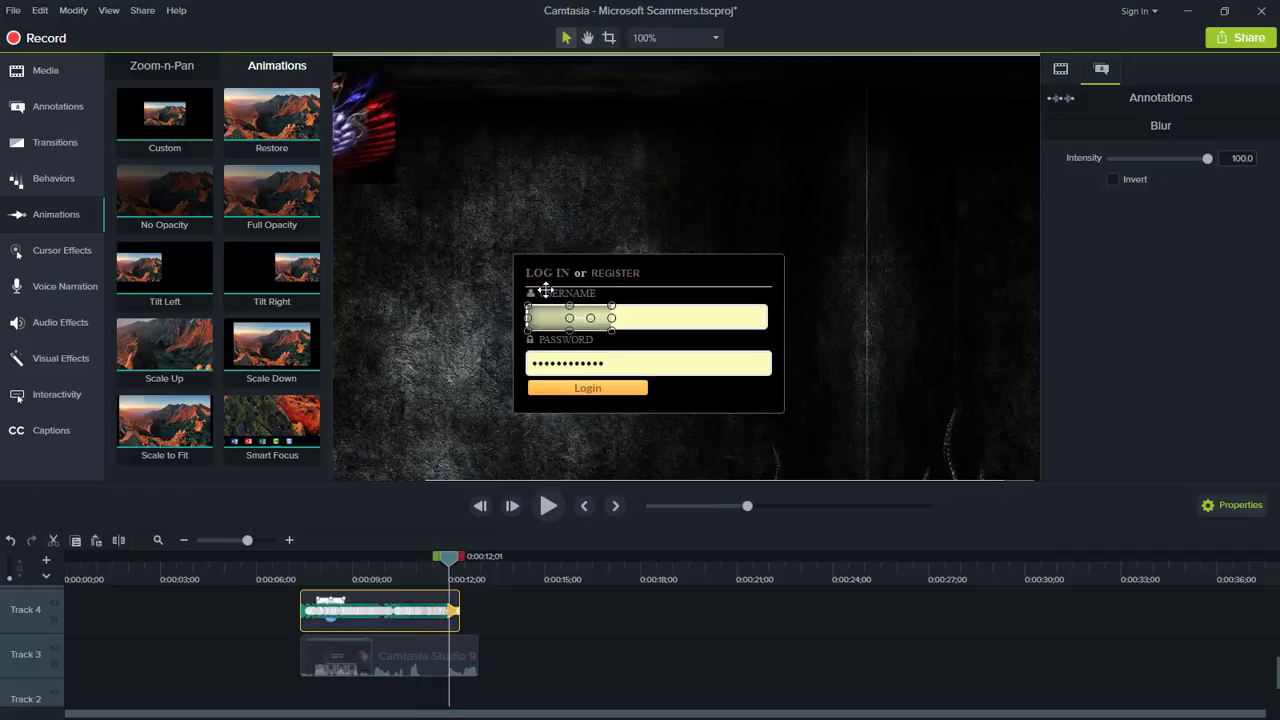
- Check the blur's coverage of the username frame by frame from 0:00:12;01 to the end of the blur at 0:00:12;11
{"action": "key", "text": "period"}
{"action": "key", "text": "period"}
{"action": "key", "text": "period"}
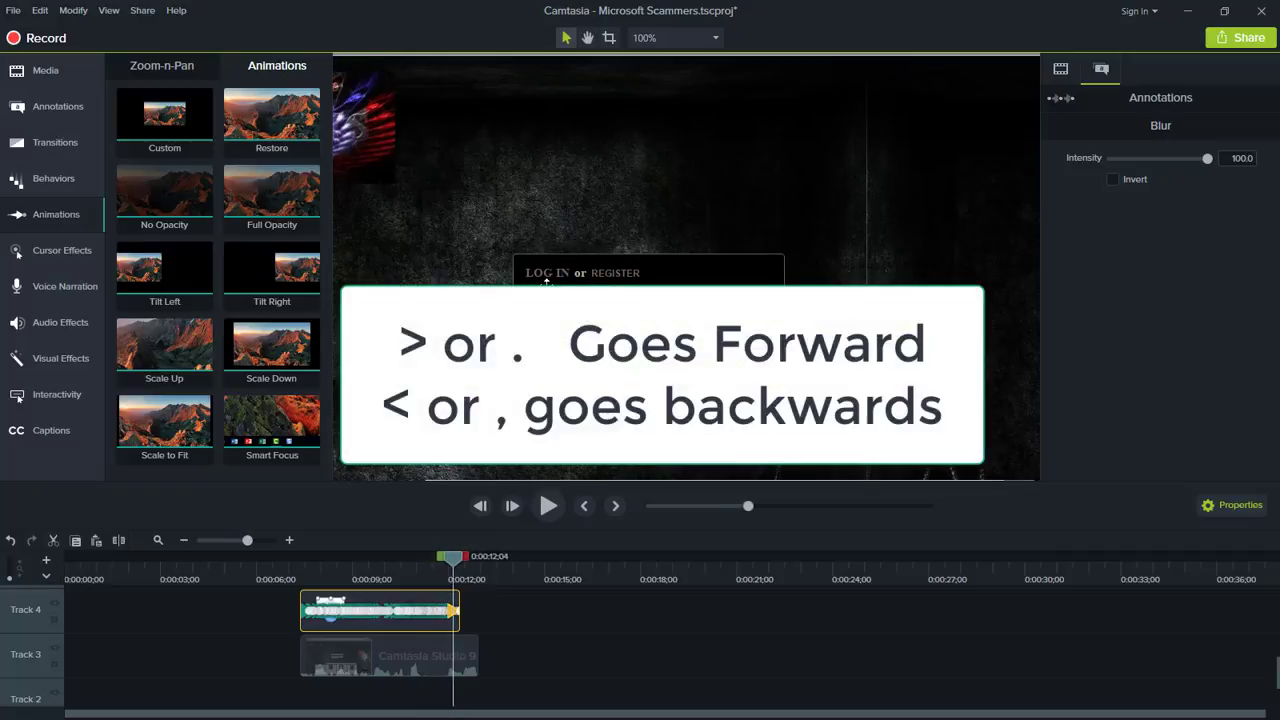
{"action": "key", "text": "period"}
{"action": "key", "text": "period"}
{"action": "key", "text": "period"}
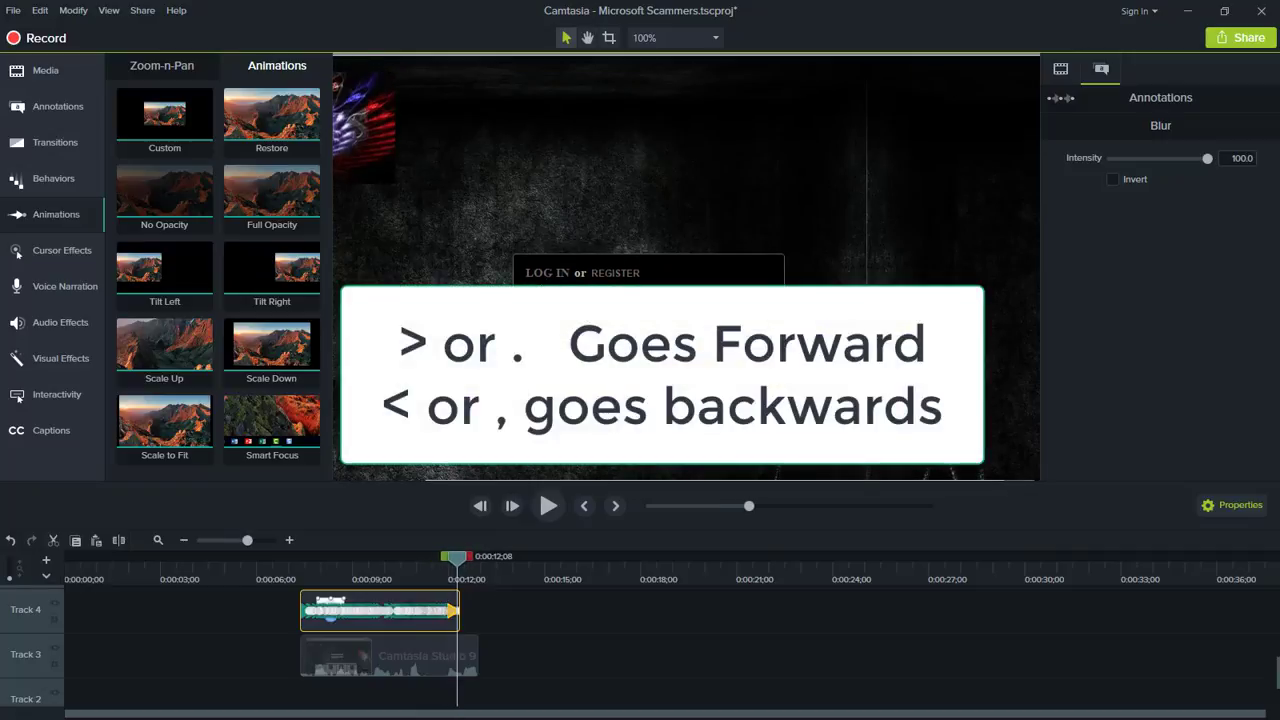
{"action": "key", "text": "comma"}
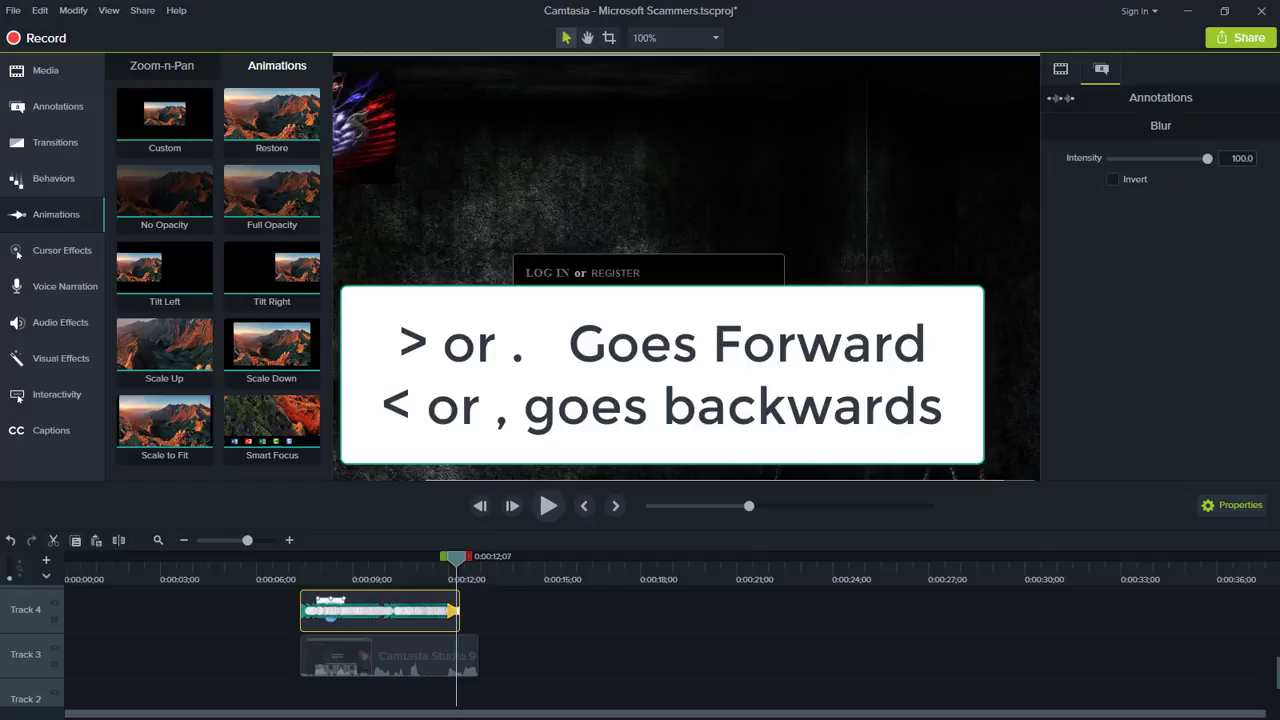
{"action": "key", "text": "period"}
{"action": "key", "text": "period"}
{"action": "key", "text": "period"}
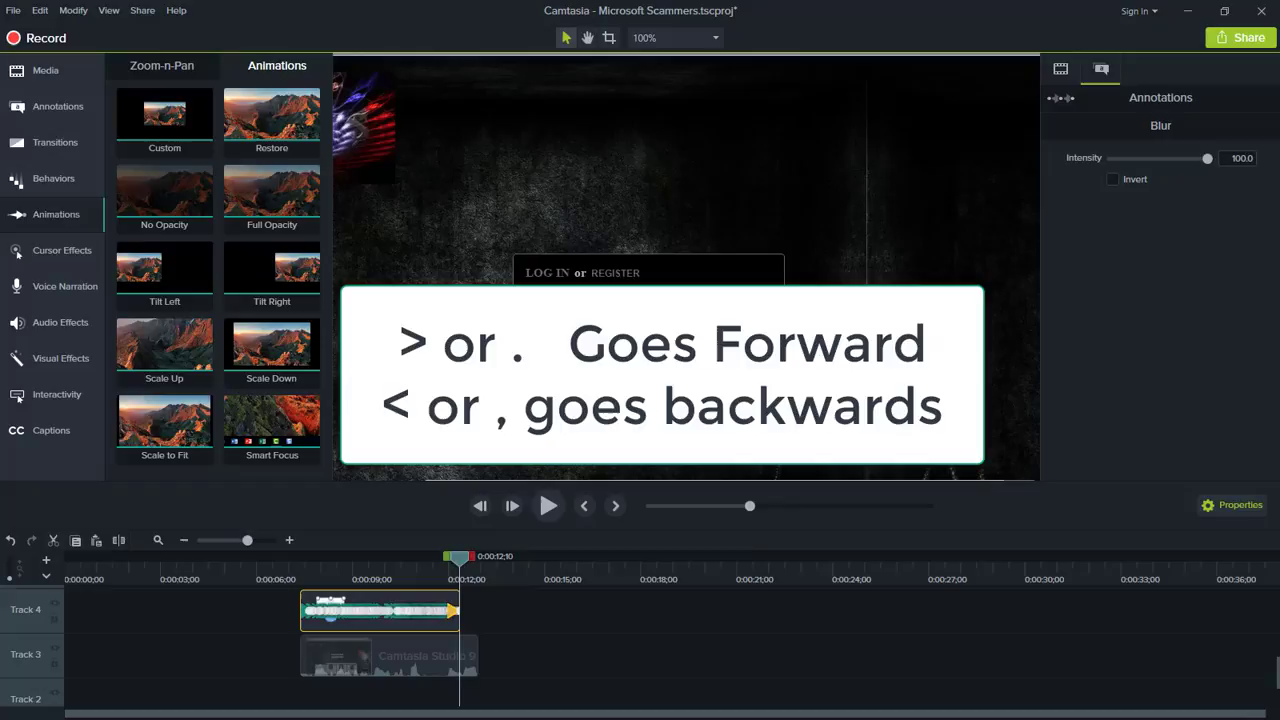
{"action": "key", "text": "period"}
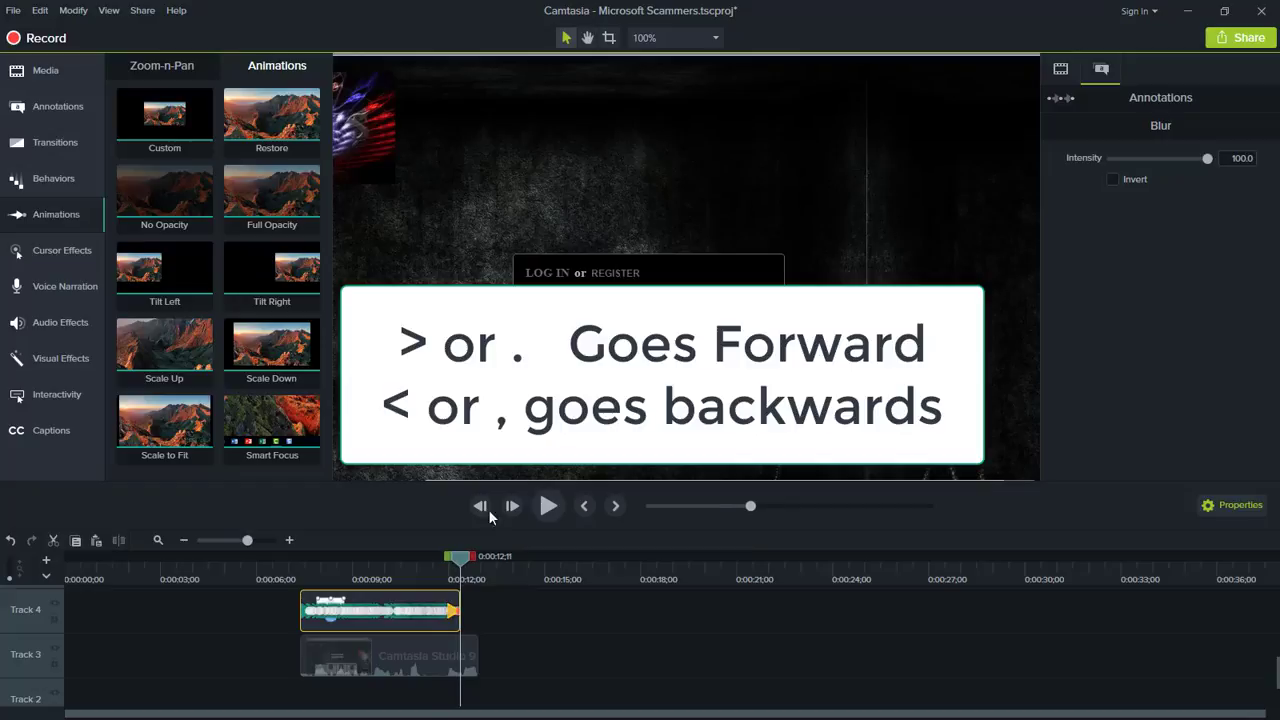
{"action": "key", "text": "comma"}
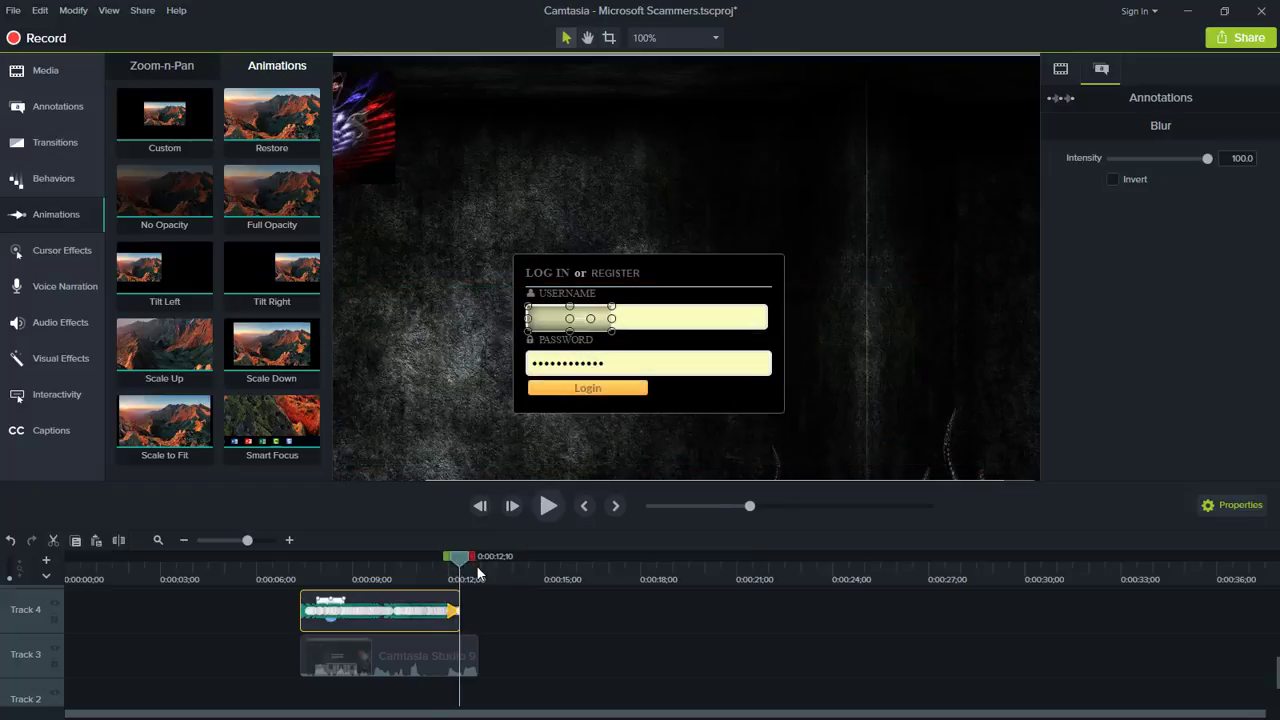